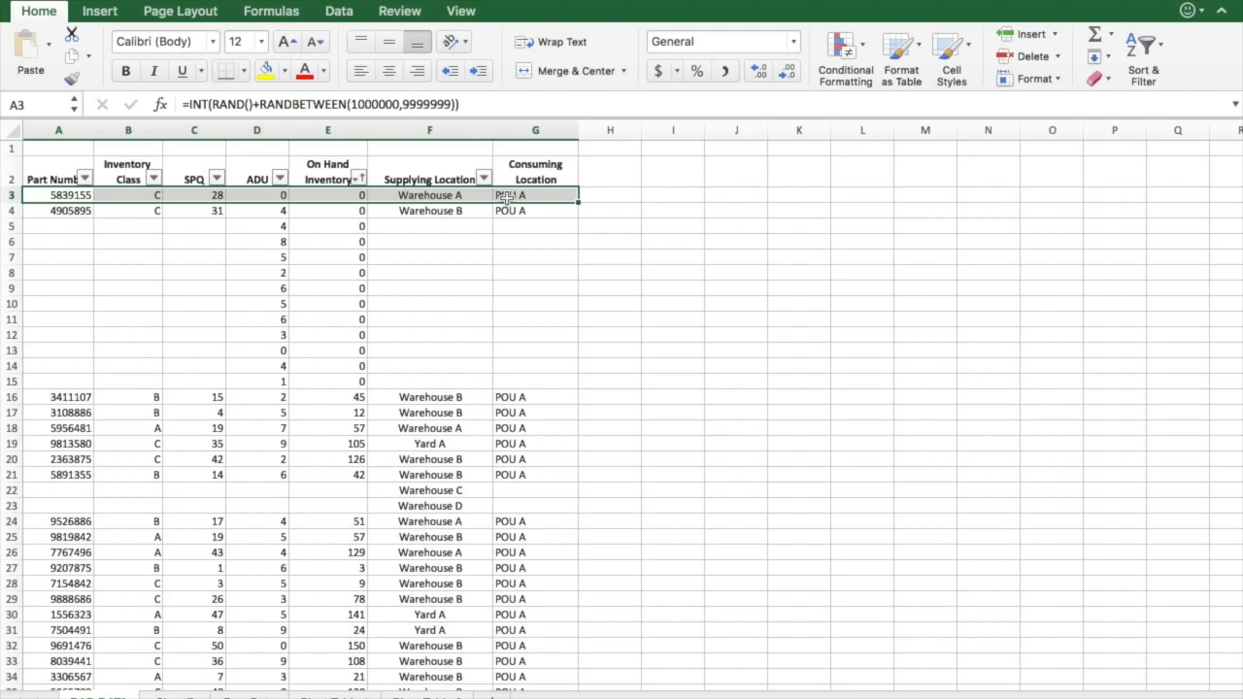
Step: Create a PivotTable on a new worksheet from the Raw Data range A2:G68, including the header row
{"action": "scroll", "coordinate": [114, 353], "scroll_direction": "right", "scroll_amount": 1}
{"action": "scroll", "coordinate": [114, 353], "scroll_direction": "down", "scroll_amount": 1}
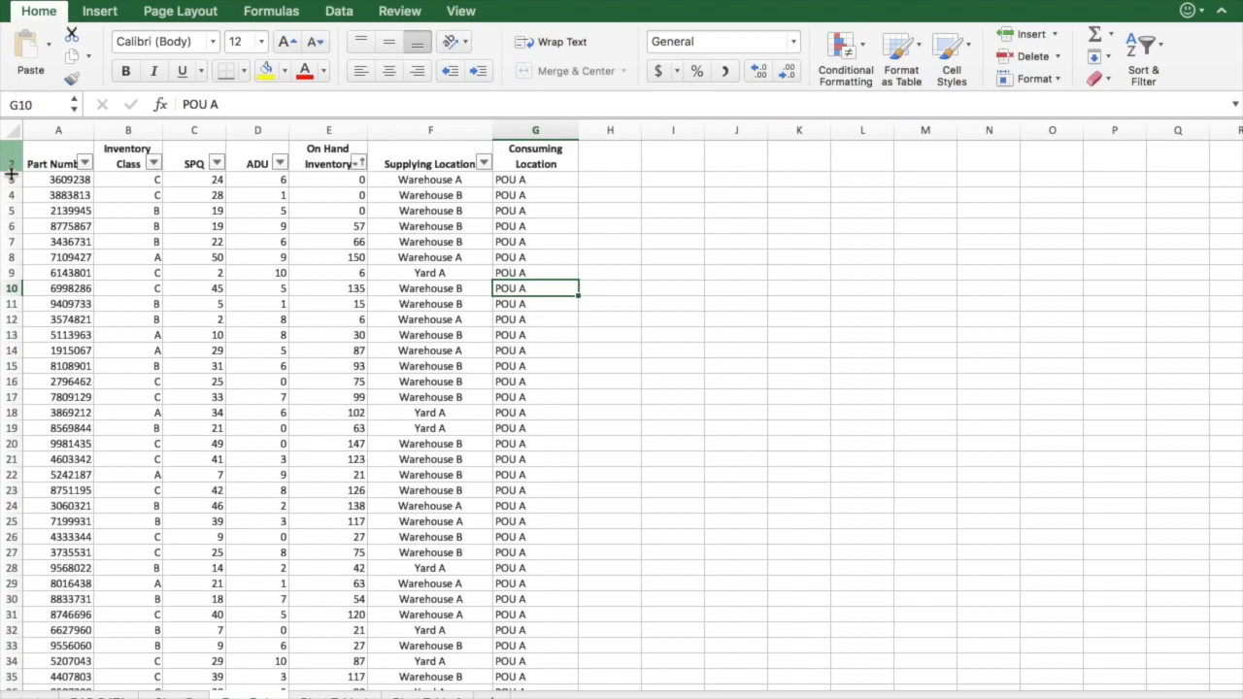
{"action": "left_click_drag", "start_coordinate": [59, 163], "coordinate": [536, 156]}
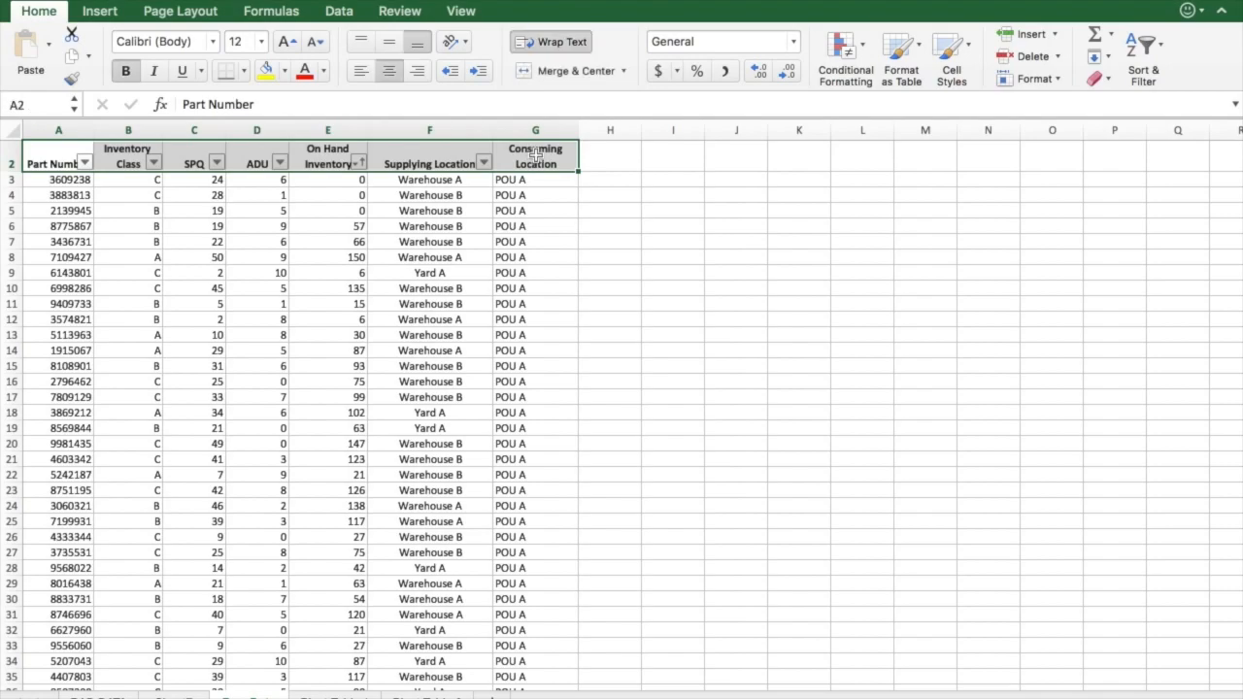
{"action": "key", "text": "ctrl+shift+Down"}
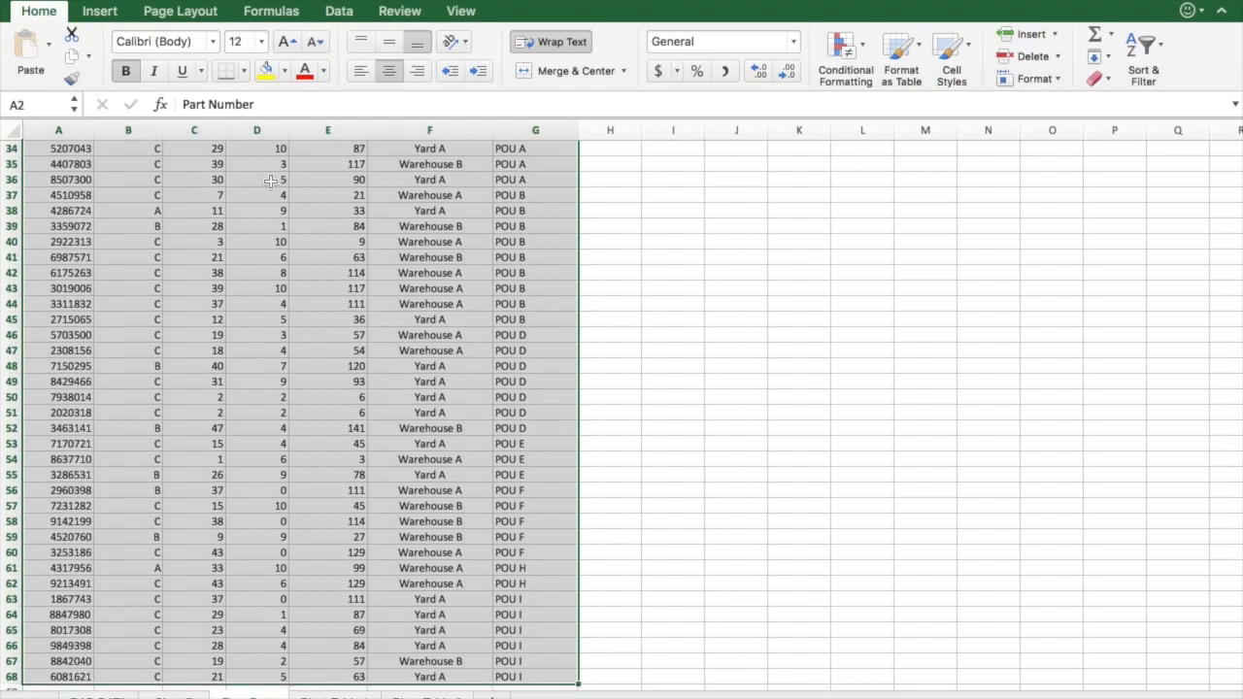
{"action": "left_click", "coordinate": [112, 13]}
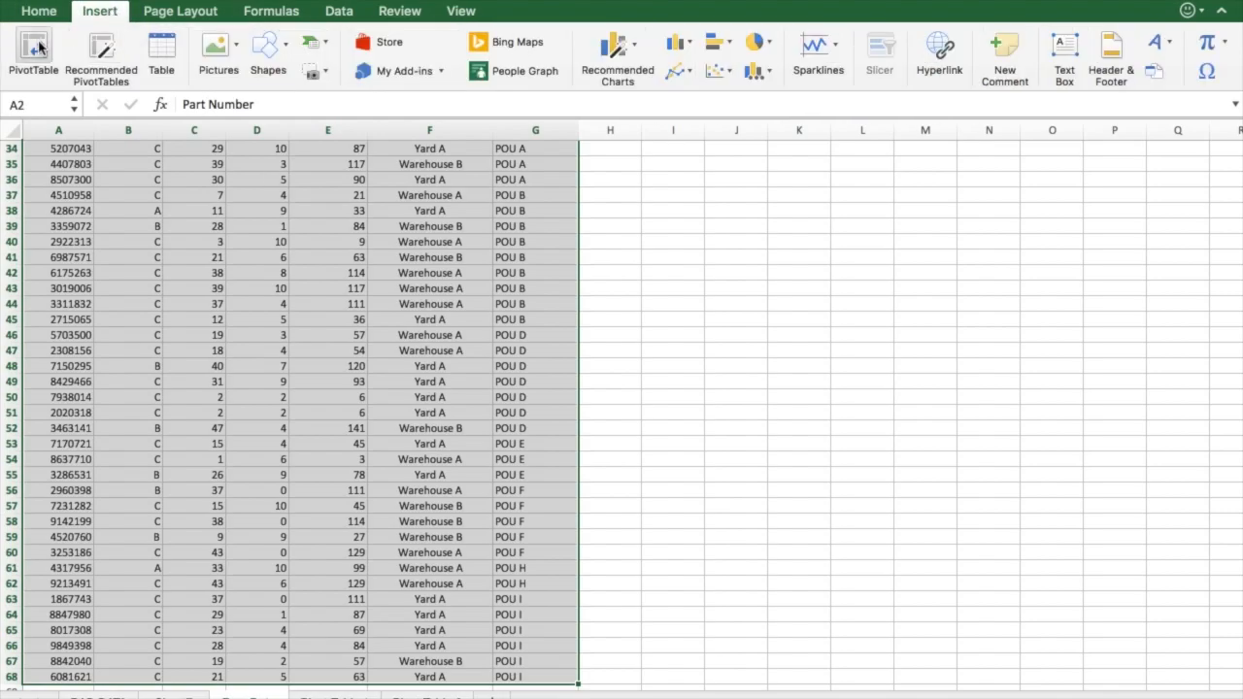
{"action": "left_click", "coordinate": [35, 48]}
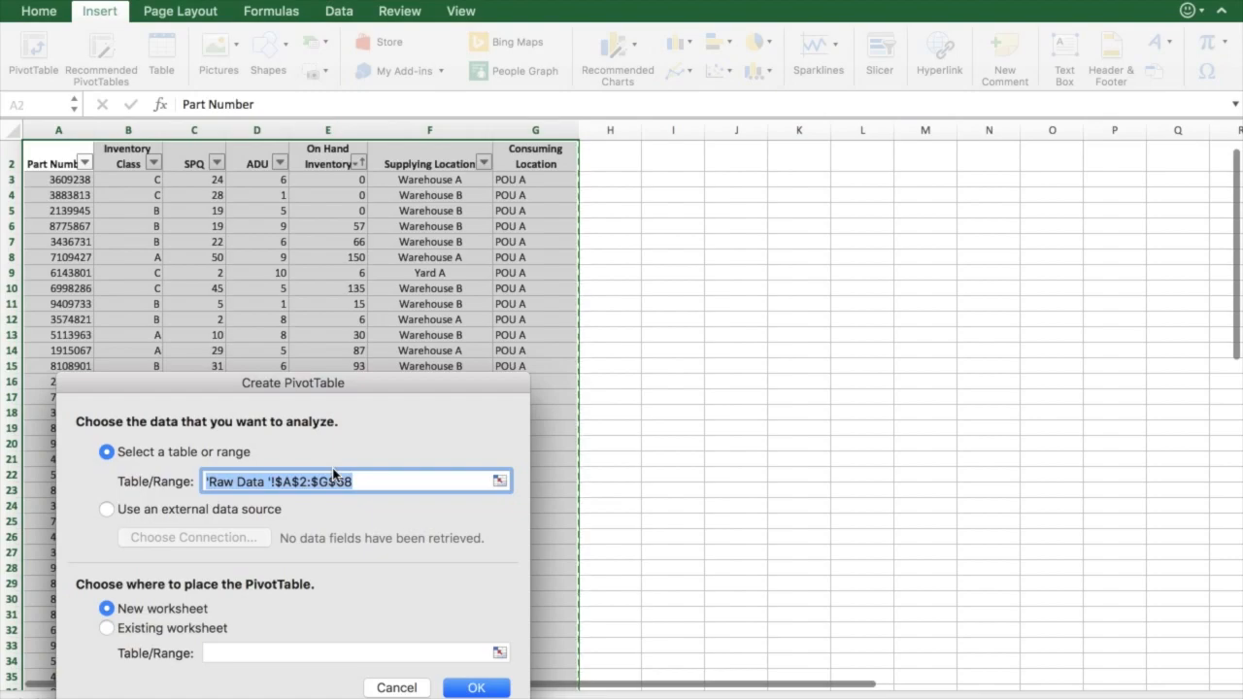
{"action": "left_click", "coordinate": [500, 483]}
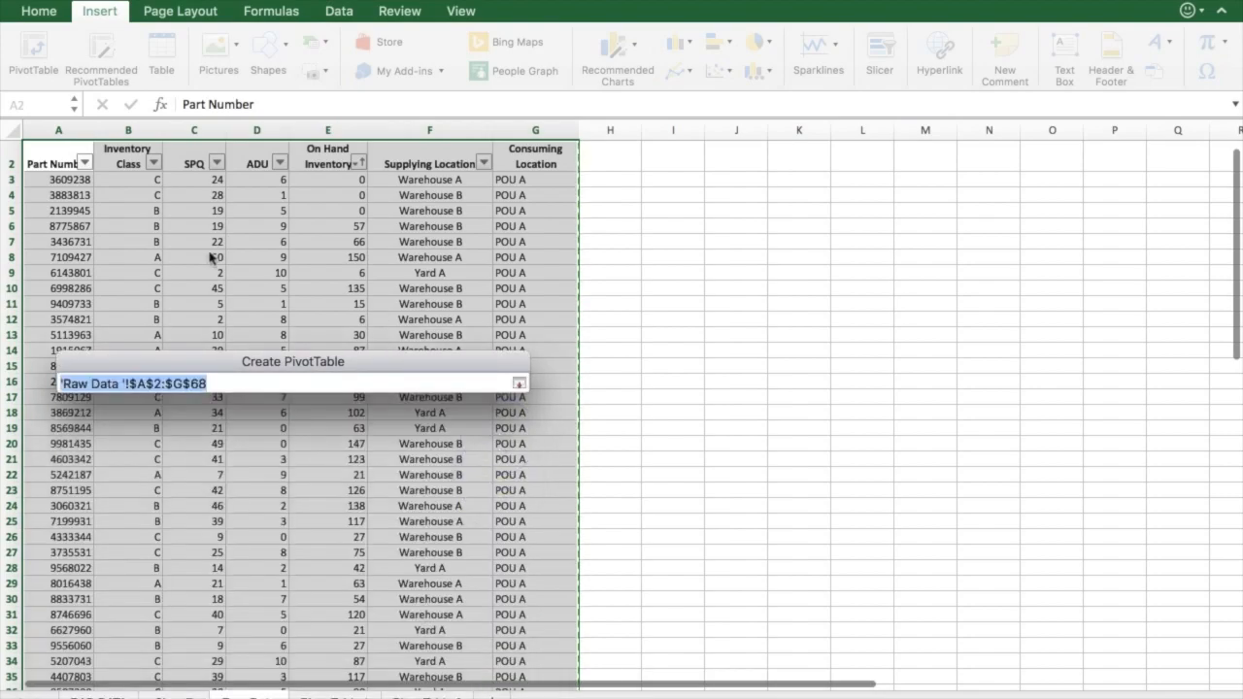
{"action": "left_click", "coordinate": [519, 384]}
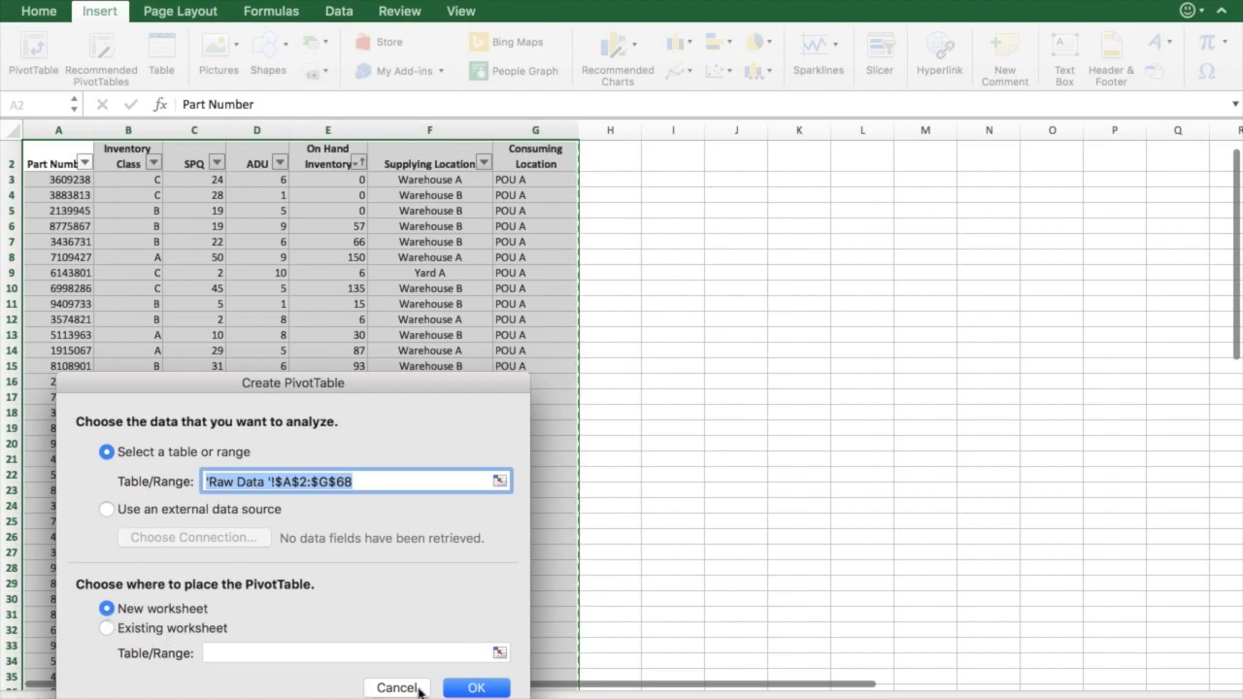
{"action": "left_click", "coordinate": [476, 687]}
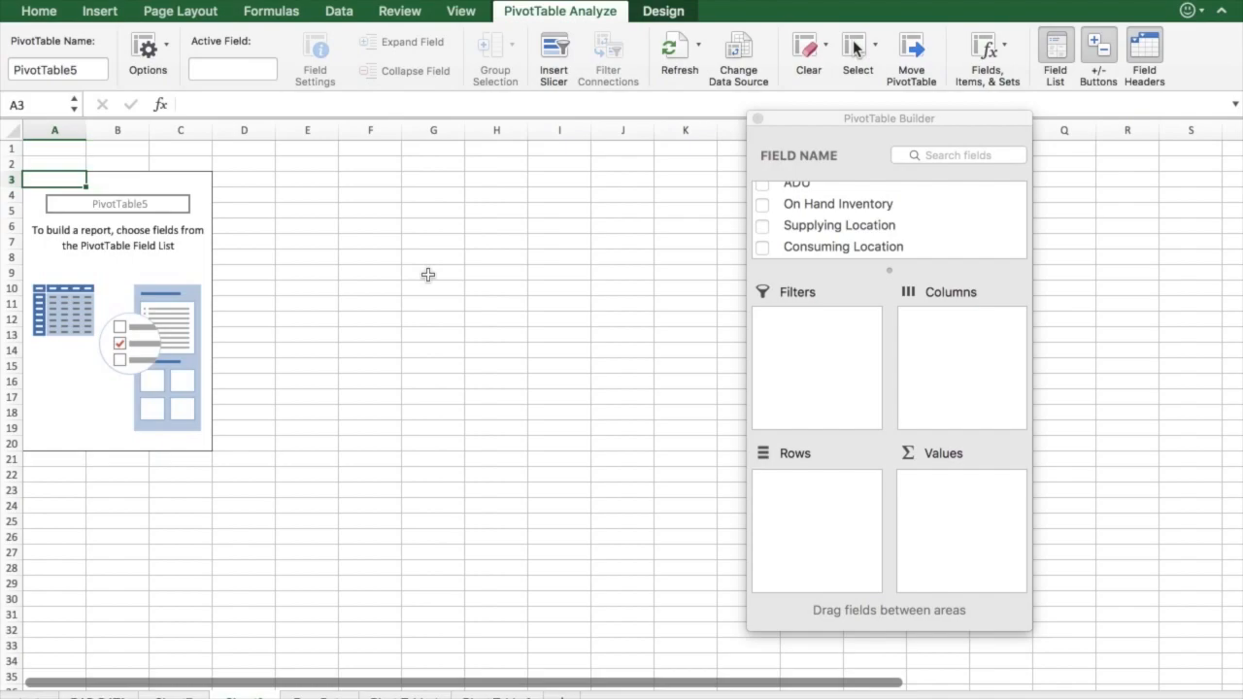
Step: Look over the PivotTable design and analysis options, and switch the field list off and back on
{"action": "left_click", "coordinate": [692, 14]}
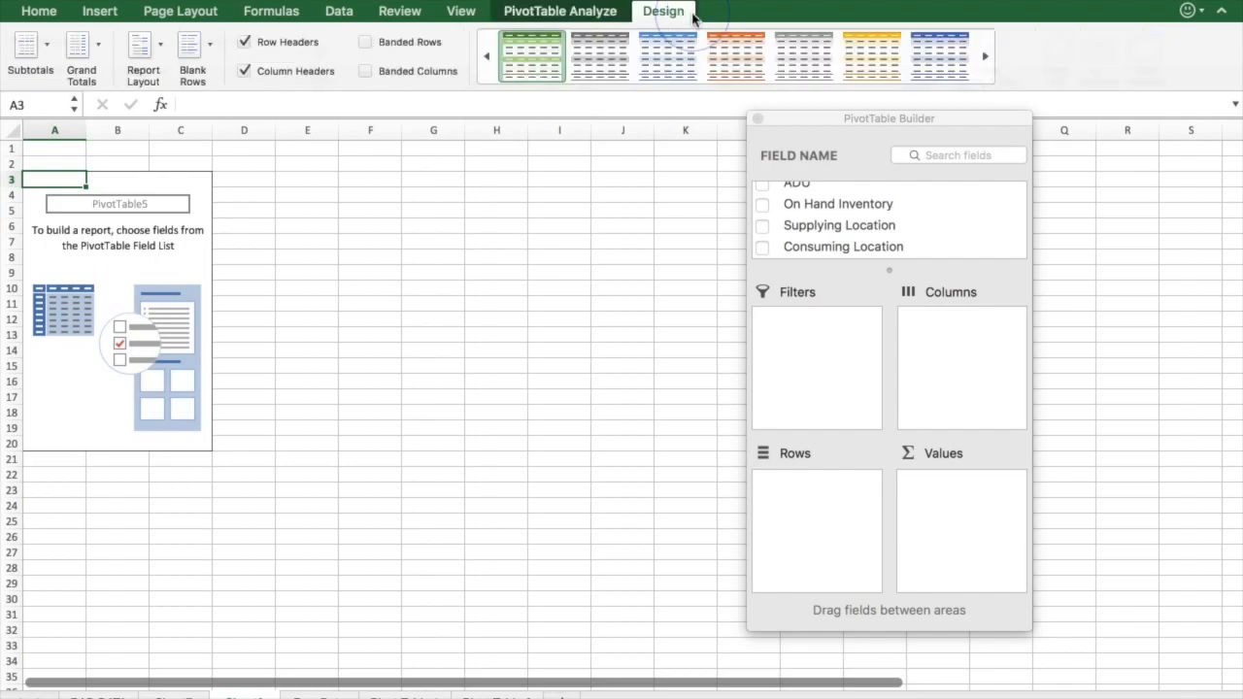
{"action": "left_click", "coordinate": [584, 14]}
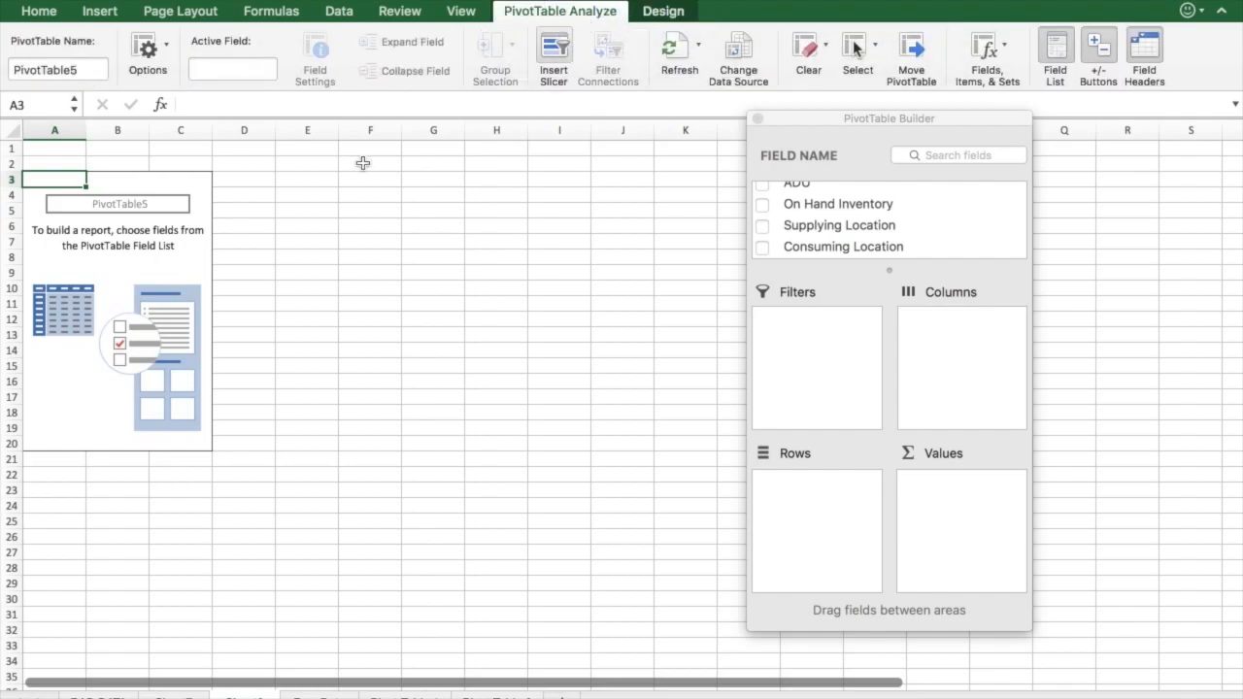
{"action": "left_click", "coordinate": [176, 186]}
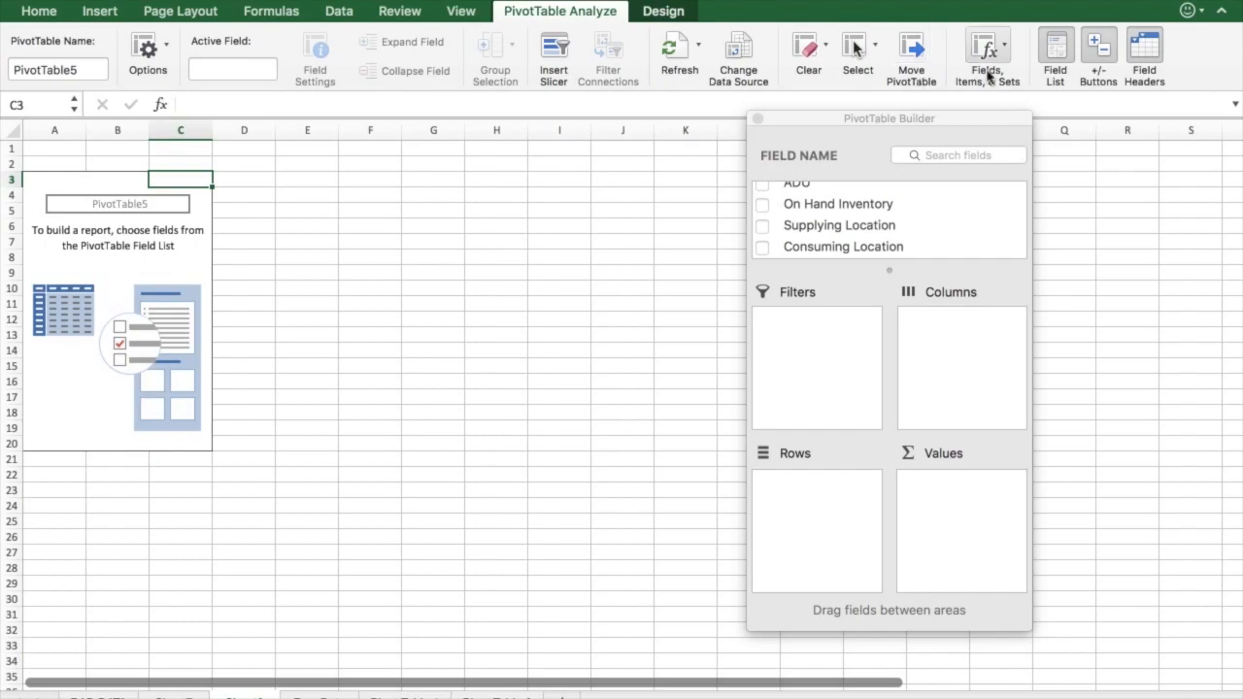
{"action": "left_click", "coordinate": [1060, 57]}
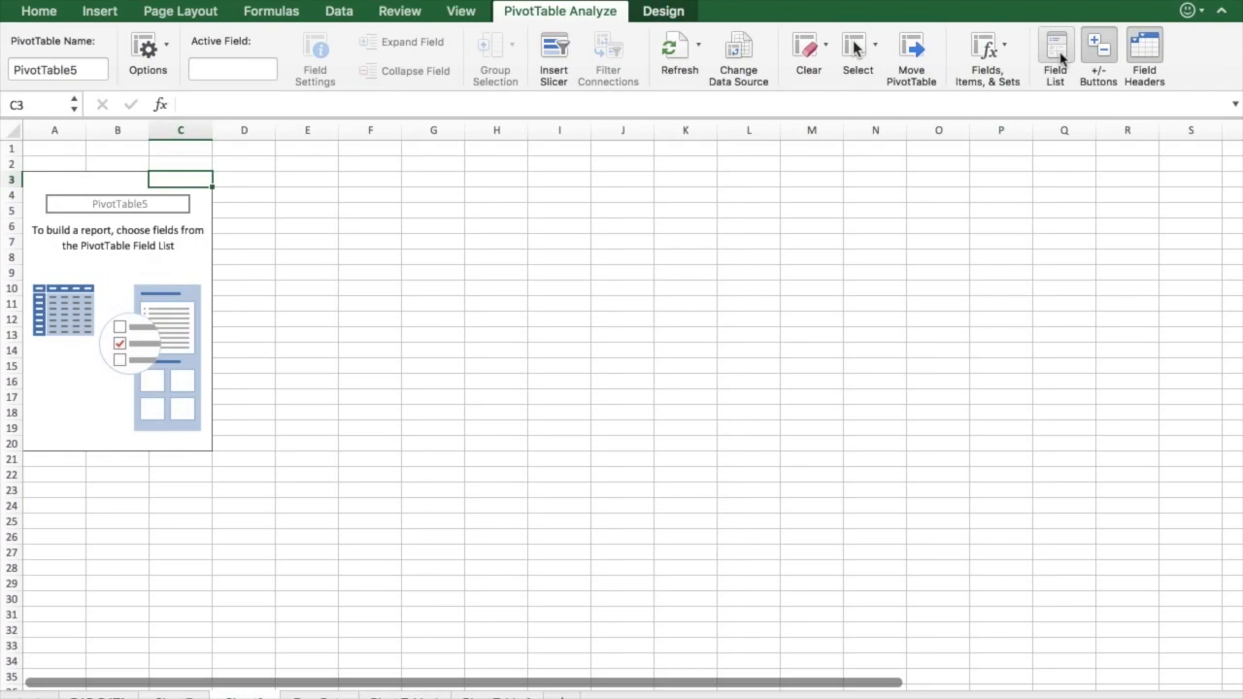
{"action": "left_click", "coordinate": [1061, 57]}
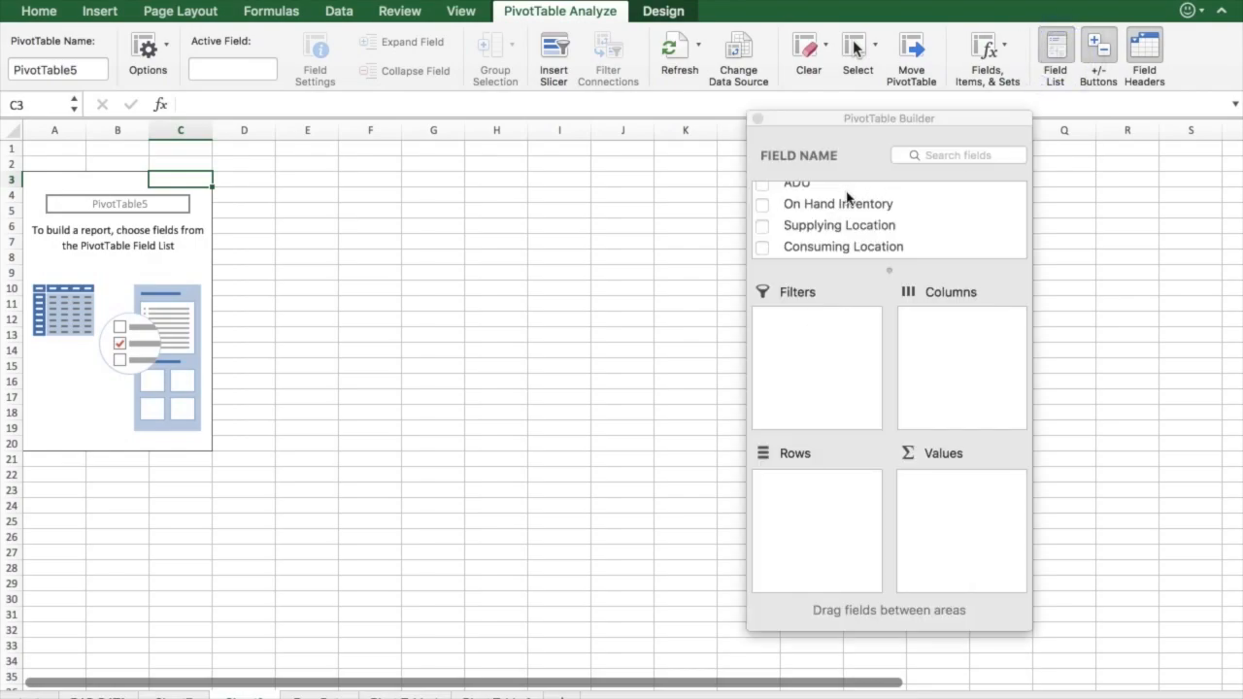
Step: Review all the source fields available for the empty PivotTable, from Part Number to Consuming Location
{"action": "scroll", "coordinate": [831, 211], "scroll_direction": "up", "scroll_amount": 3}
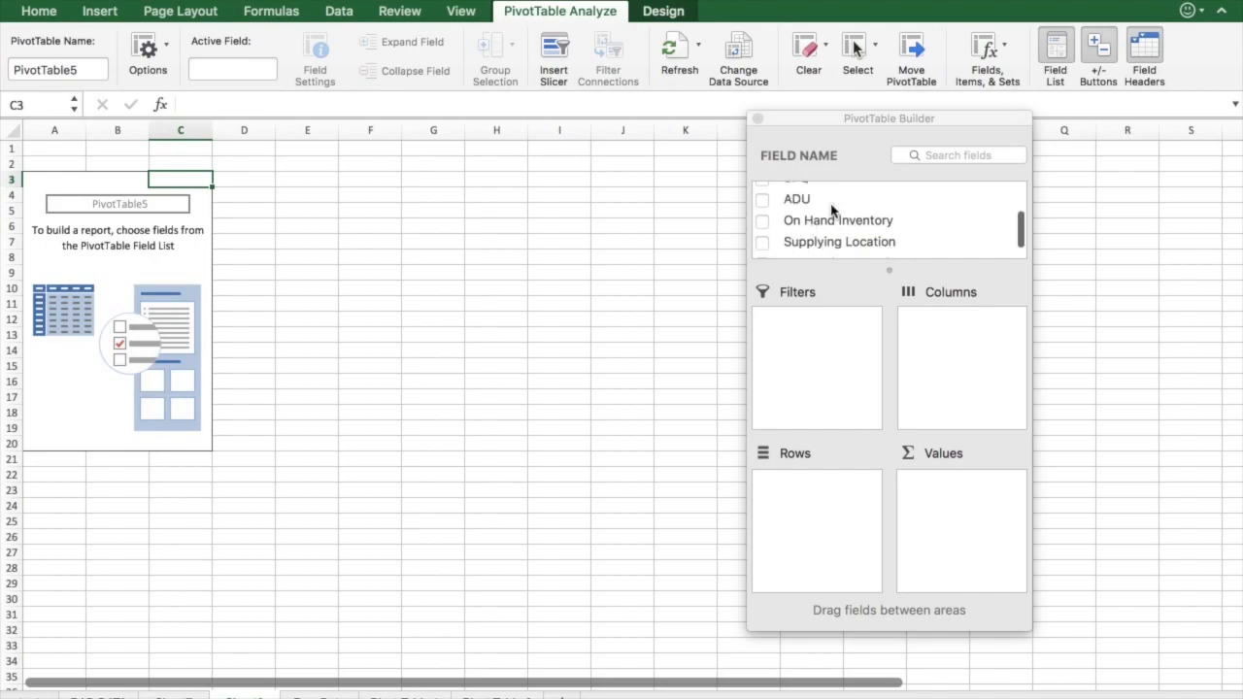
{"action": "scroll", "coordinate": [832, 211], "scroll_direction": "down", "scroll_amount": 3}
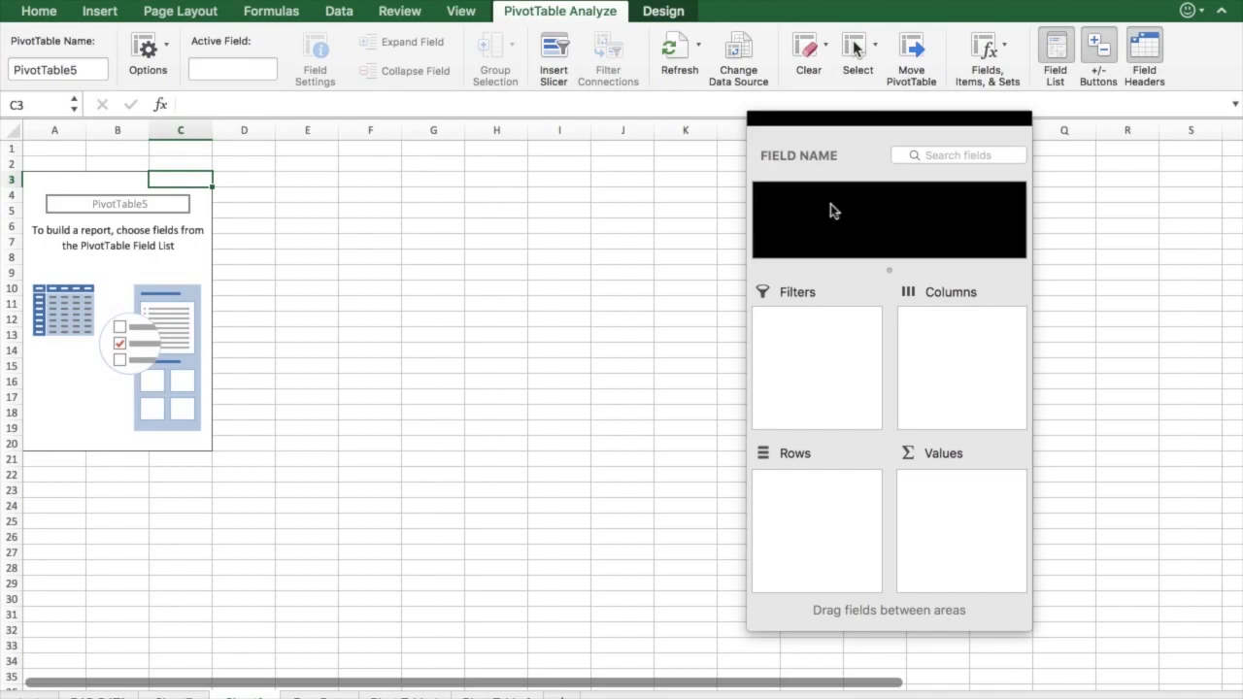
{"action": "scroll", "coordinate": [832, 210], "scroll_direction": "down", "scroll_amount": 2}
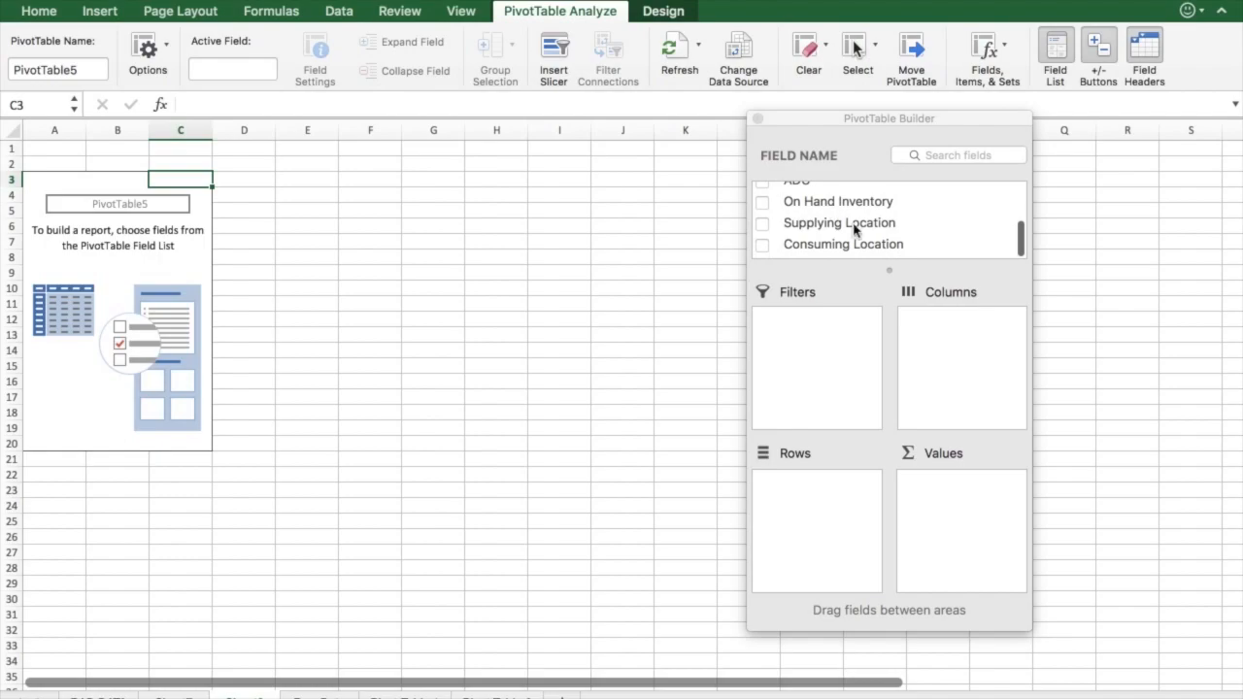
{"action": "scroll", "coordinate": [845, 219], "scroll_direction": "up", "scroll_amount": 3}
{"action": "scroll", "coordinate": [855, 229], "scroll_direction": "up", "scroll_amount": 1}
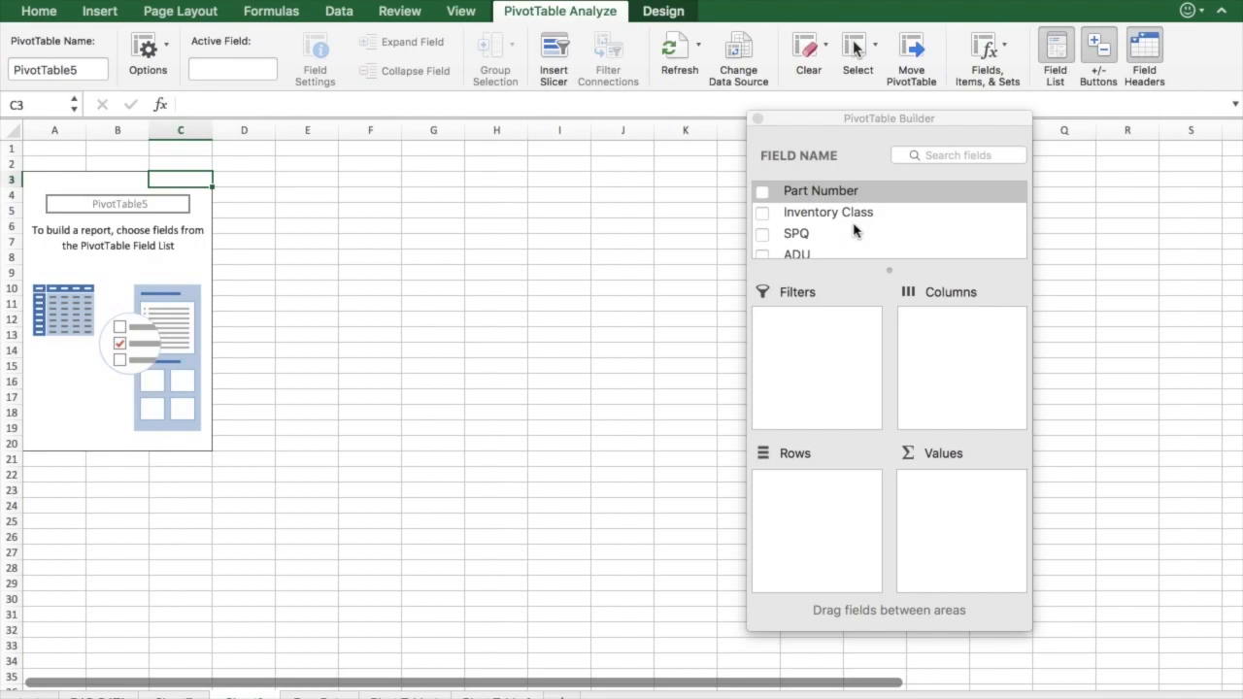
{"action": "scroll", "coordinate": [855, 229], "scroll_direction": "down", "scroll_amount": 1}
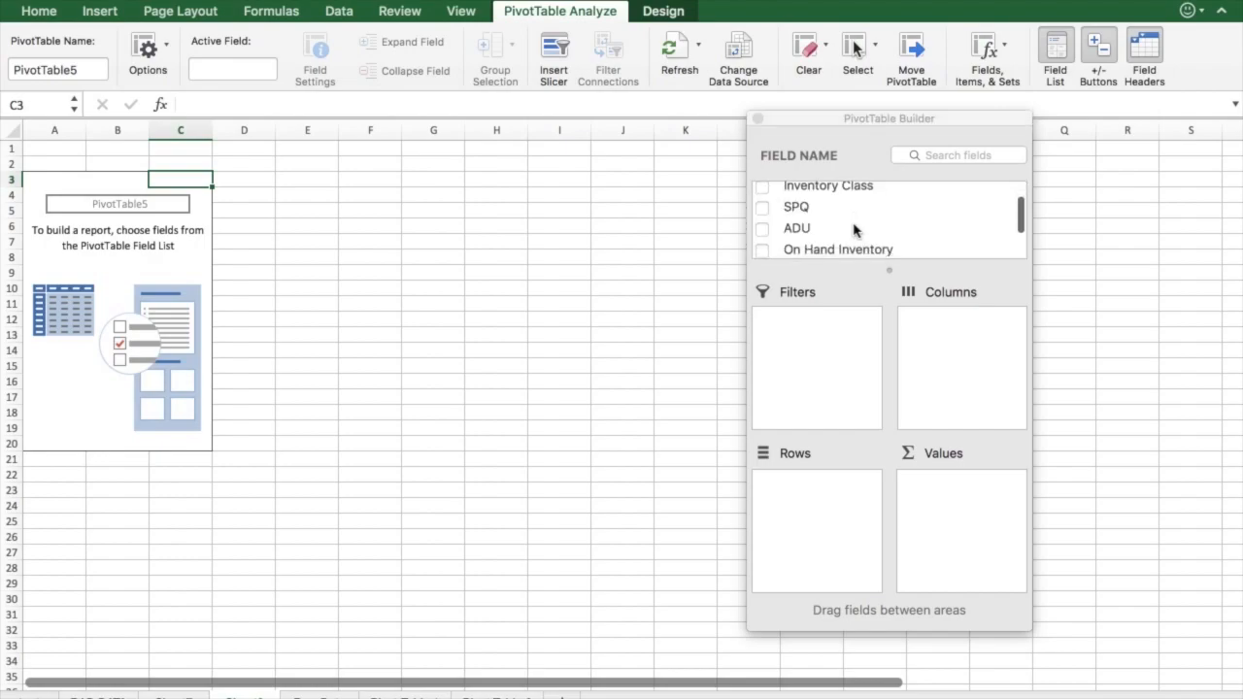
{"action": "scroll", "coordinate": [855, 230], "scroll_direction": "up", "scroll_amount": 1}
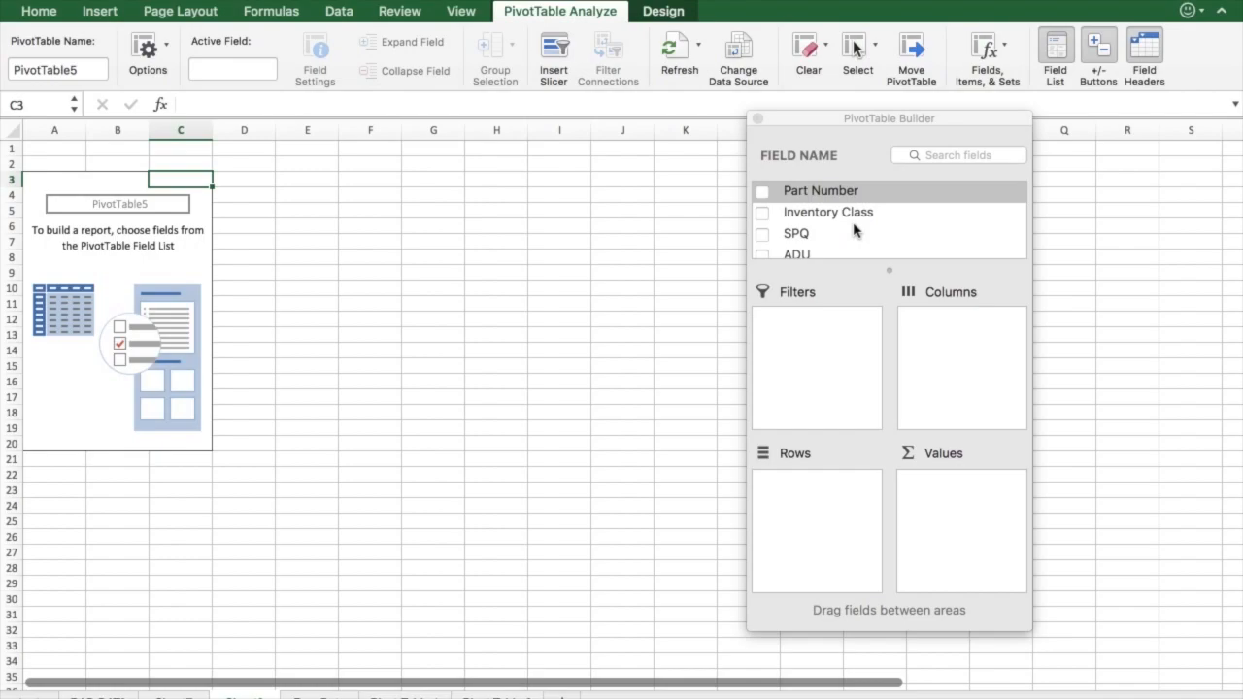
{"action": "scroll", "coordinate": [835, 219], "scroll_direction": "down", "scroll_amount": 1}
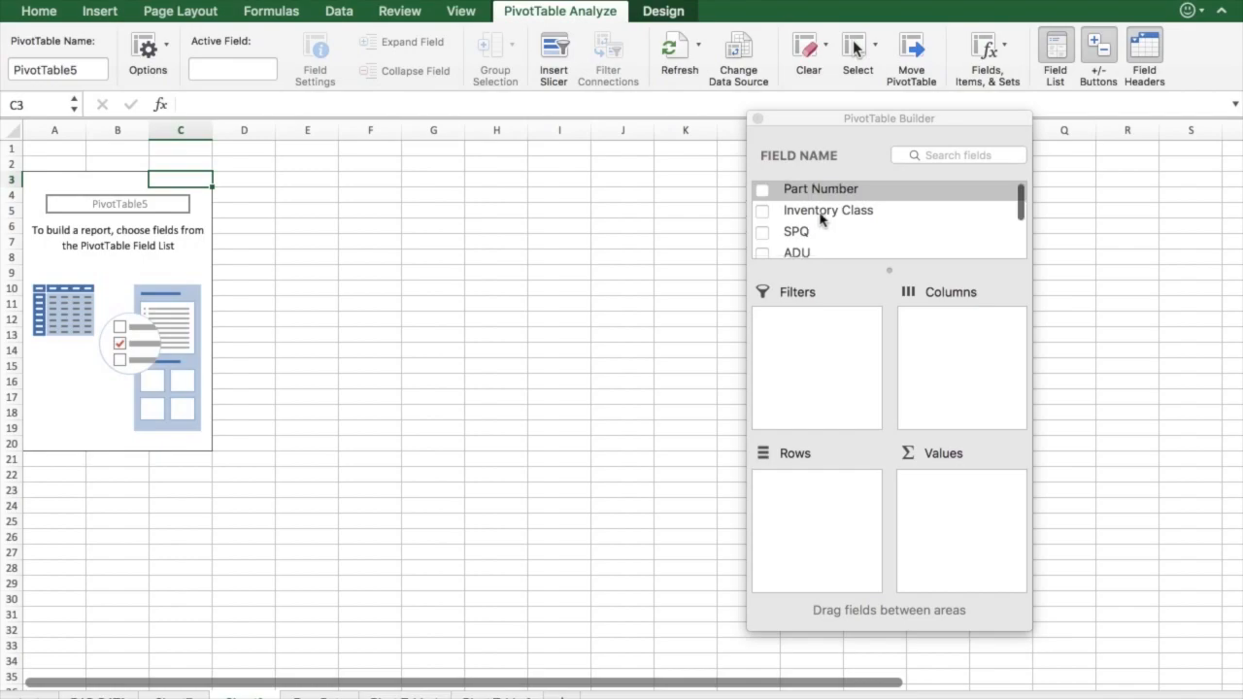
{"action": "left_click", "coordinate": [763, 191]}
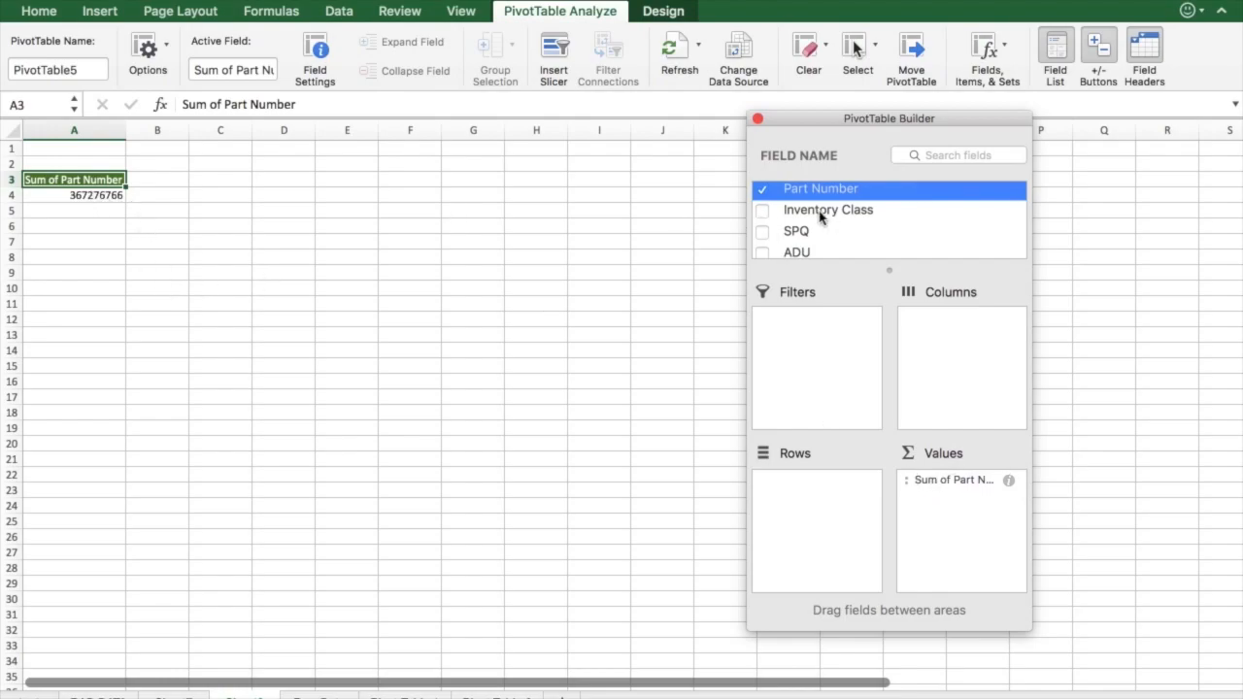
{"action": "left_click", "coordinate": [761, 189]}
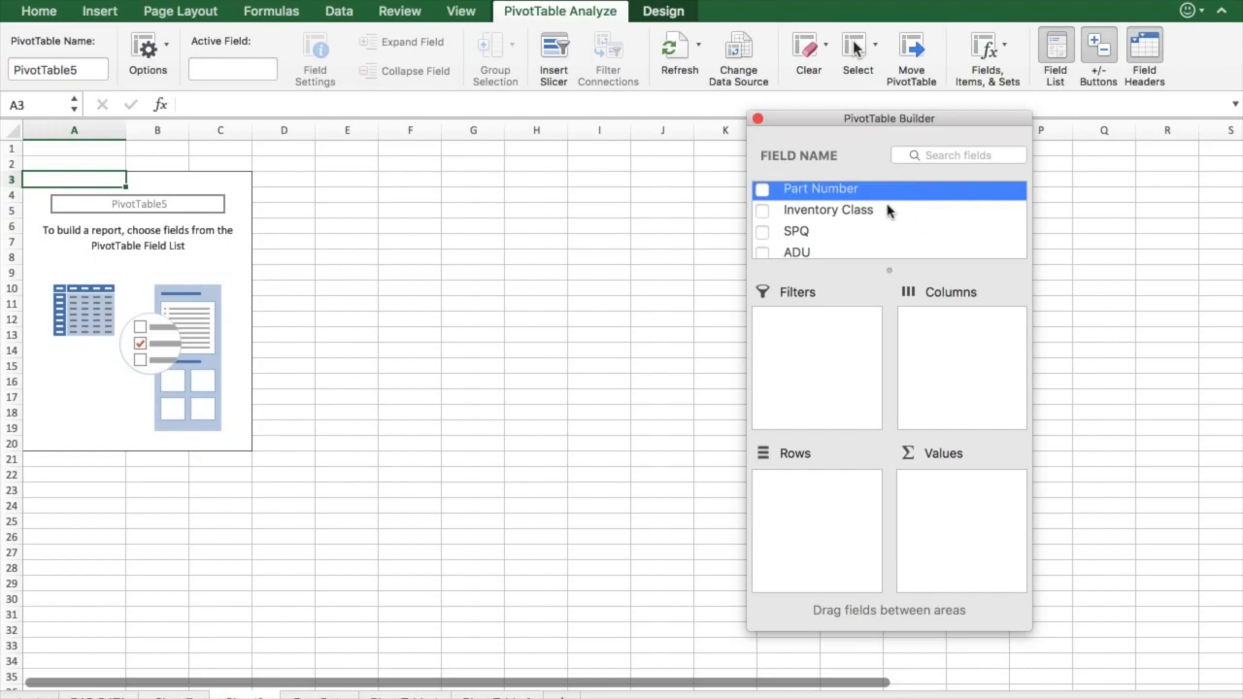
{"action": "left_click_drag", "start_coordinate": [858, 197], "coordinate": [816, 495]}
{"action": "left_click_drag", "start_coordinate": [841, 455], "coordinate": [920, 523]}
{"action": "left_click_drag", "start_coordinate": [877, 512], "coordinate": [830, 183]}
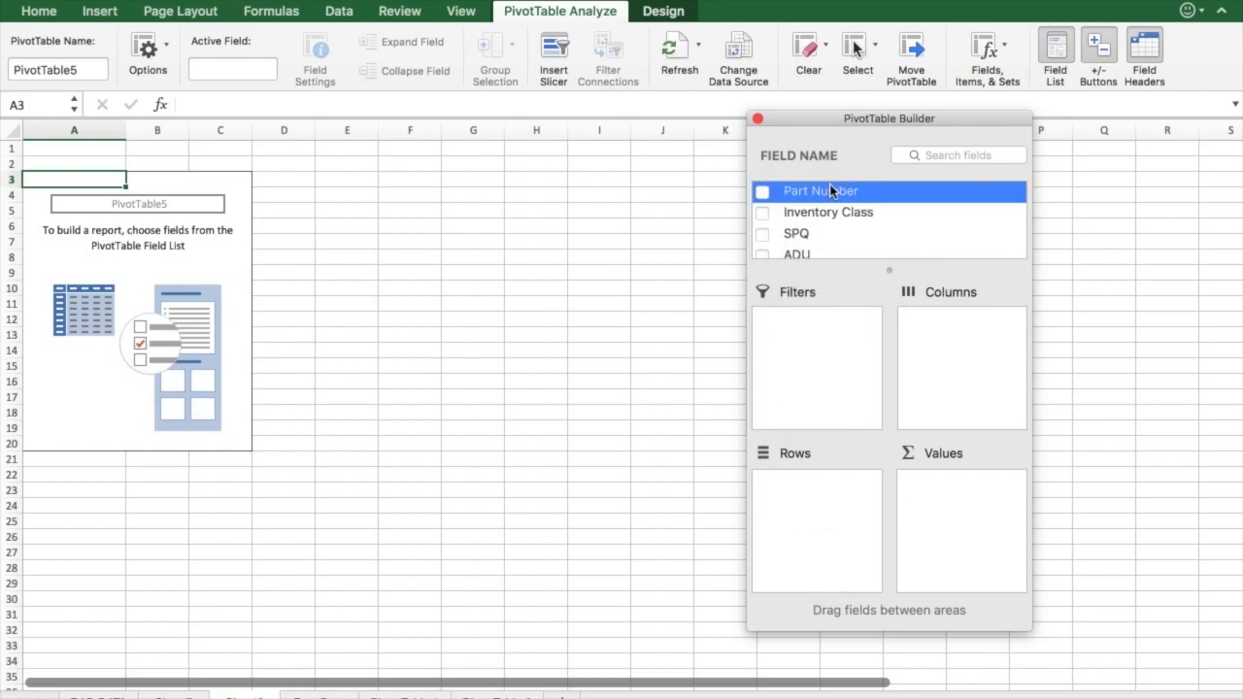
Step: Add Inventory Class to the PivotTable's rows and Part Number to its values
{"action": "scroll", "coordinate": [830, 191], "scroll_direction": "down", "scroll_amount": 1}
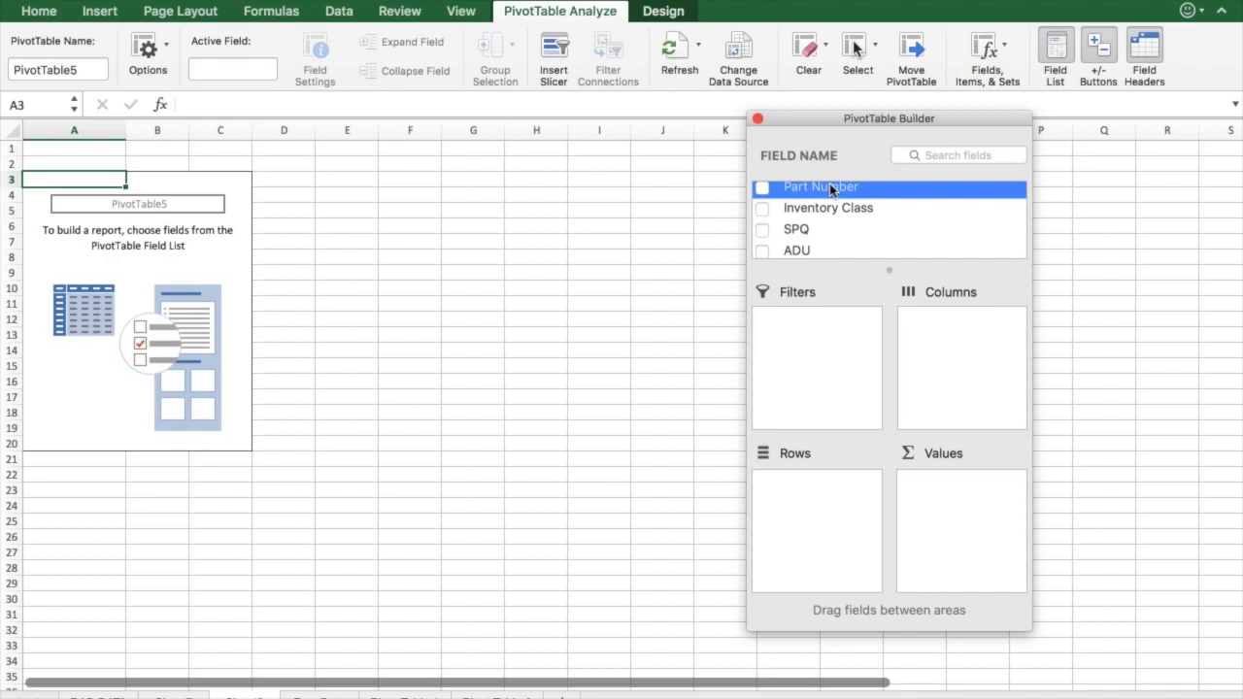
{"action": "left_click", "coordinate": [831, 210]}
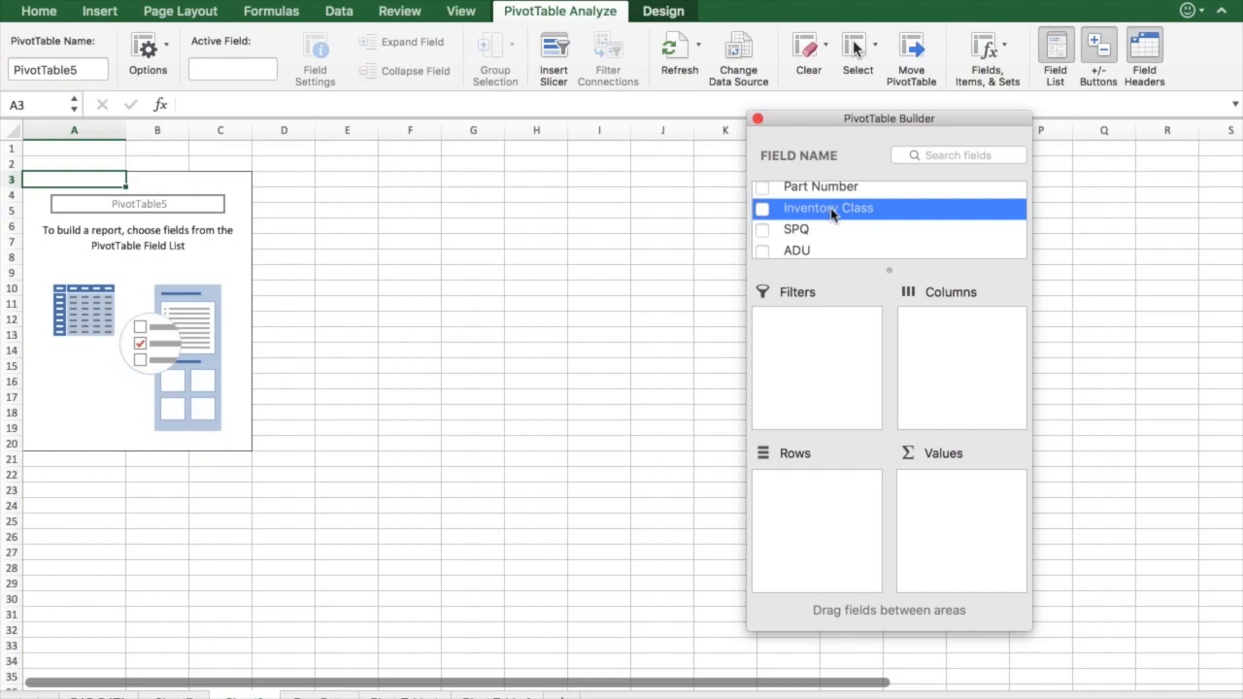
{"action": "left_click_drag", "start_coordinate": [828, 212], "coordinate": [824, 488]}
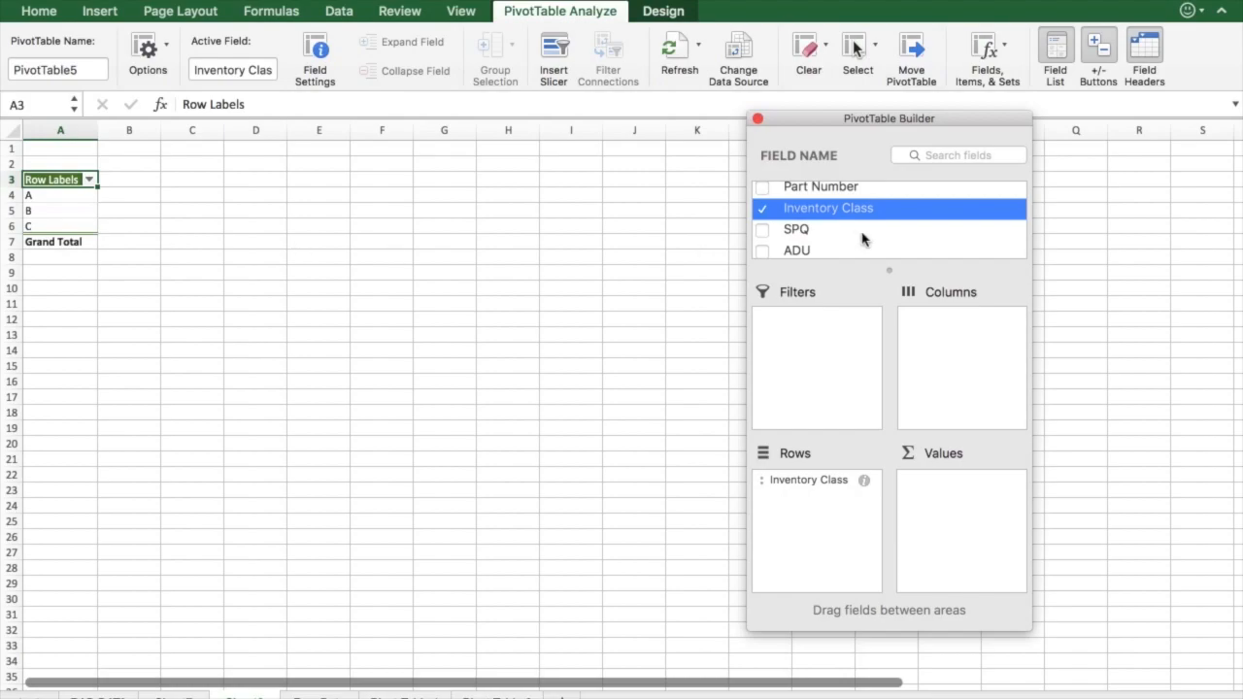
{"action": "left_click", "coordinate": [814, 192]}
{"action": "left_click_drag", "start_coordinate": [814, 195], "coordinate": [963, 508]}
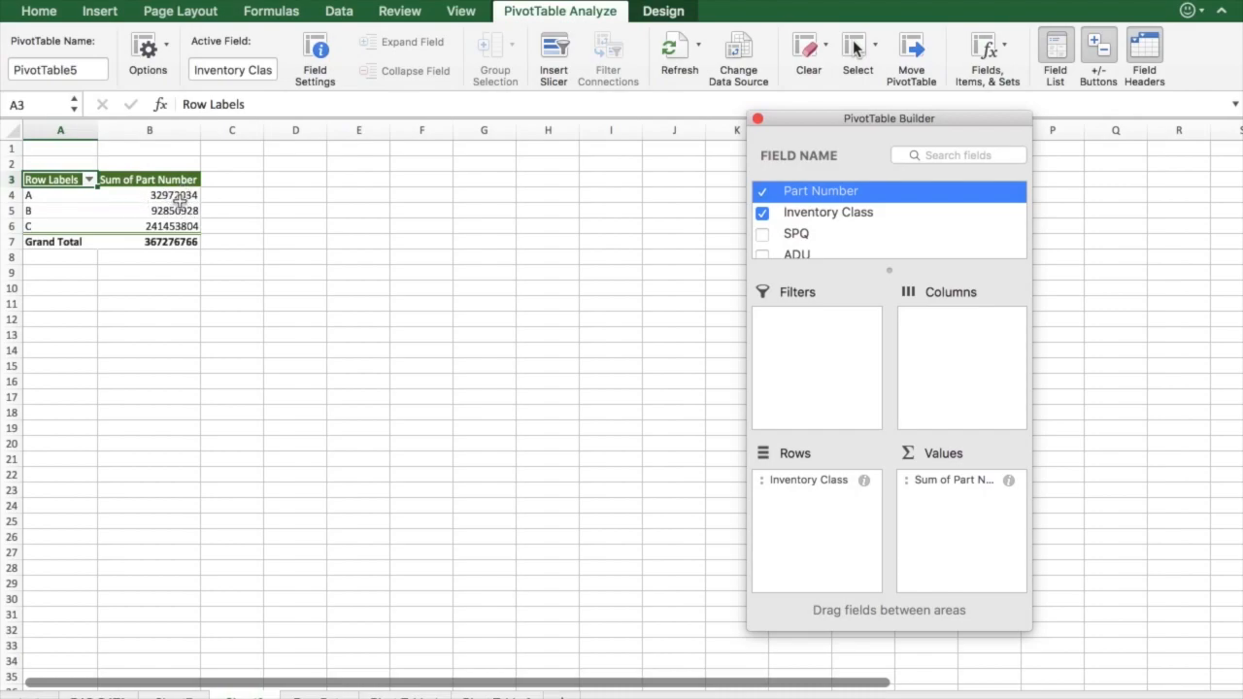
Step: Change the Part Number value field to be summarized by Count
{"action": "left_click", "coordinate": [1009, 479]}
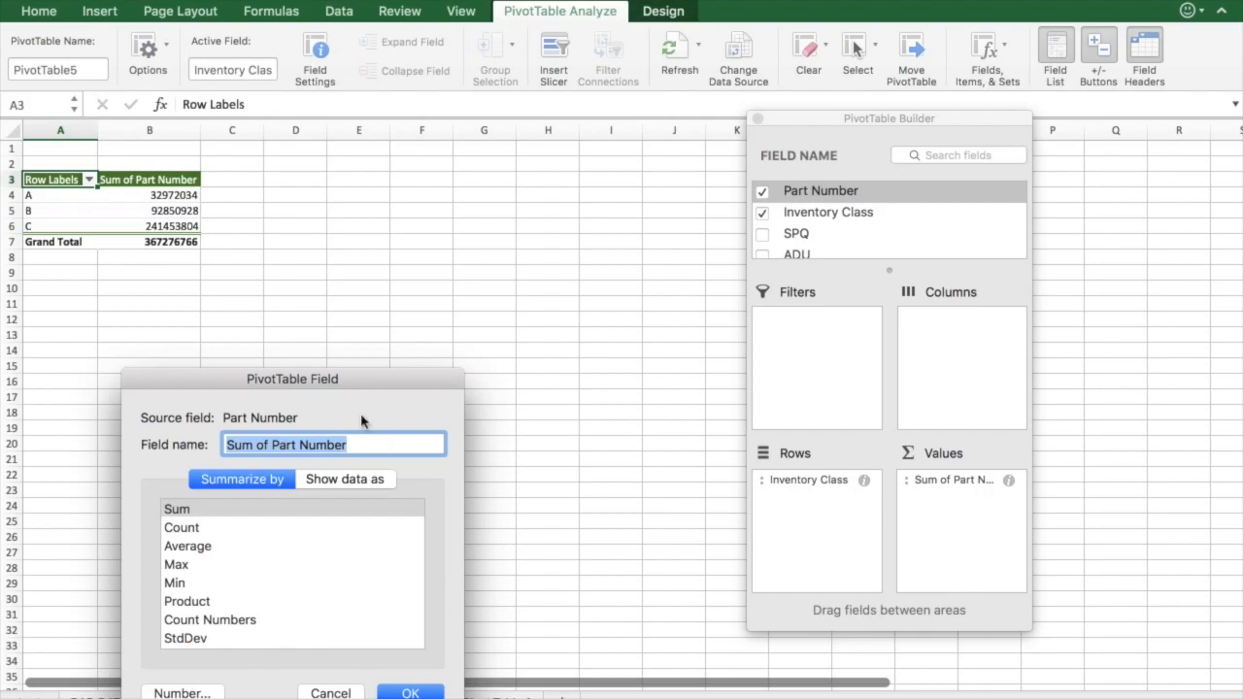
{"action": "left_click_drag", "start_coordinate": [317, 382], "coordinate": [461, 253]}
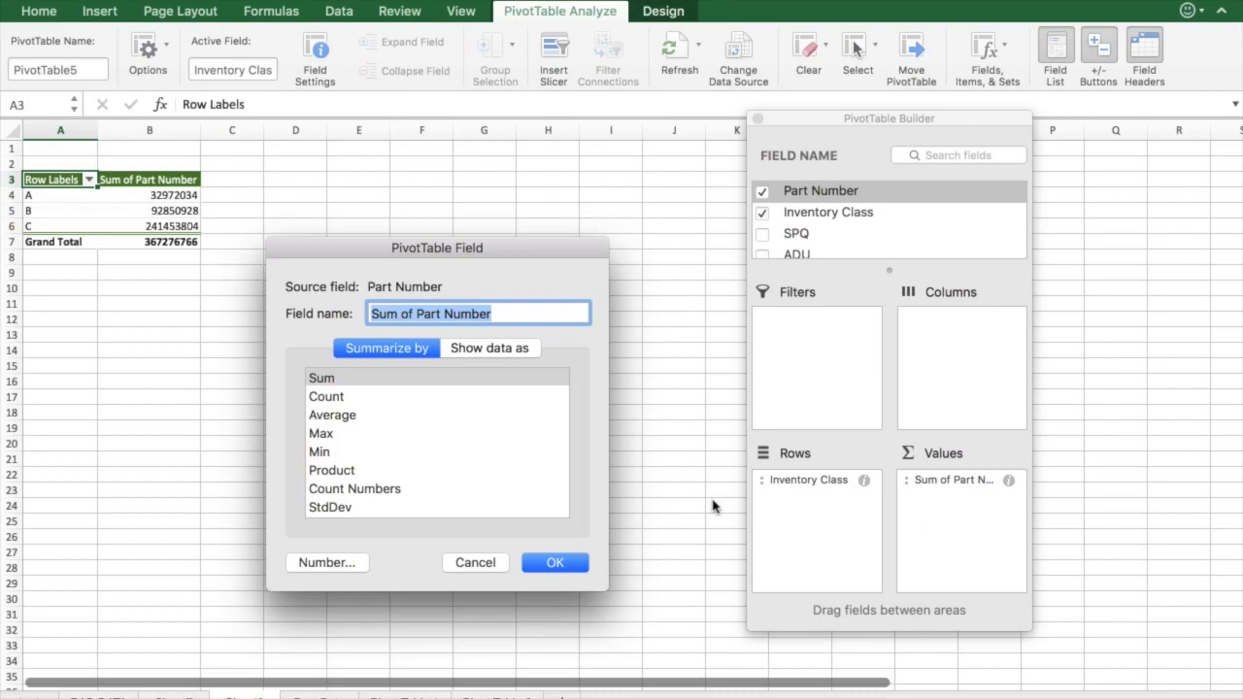
{"action": "left_click", "coordinate": [346, 398]}
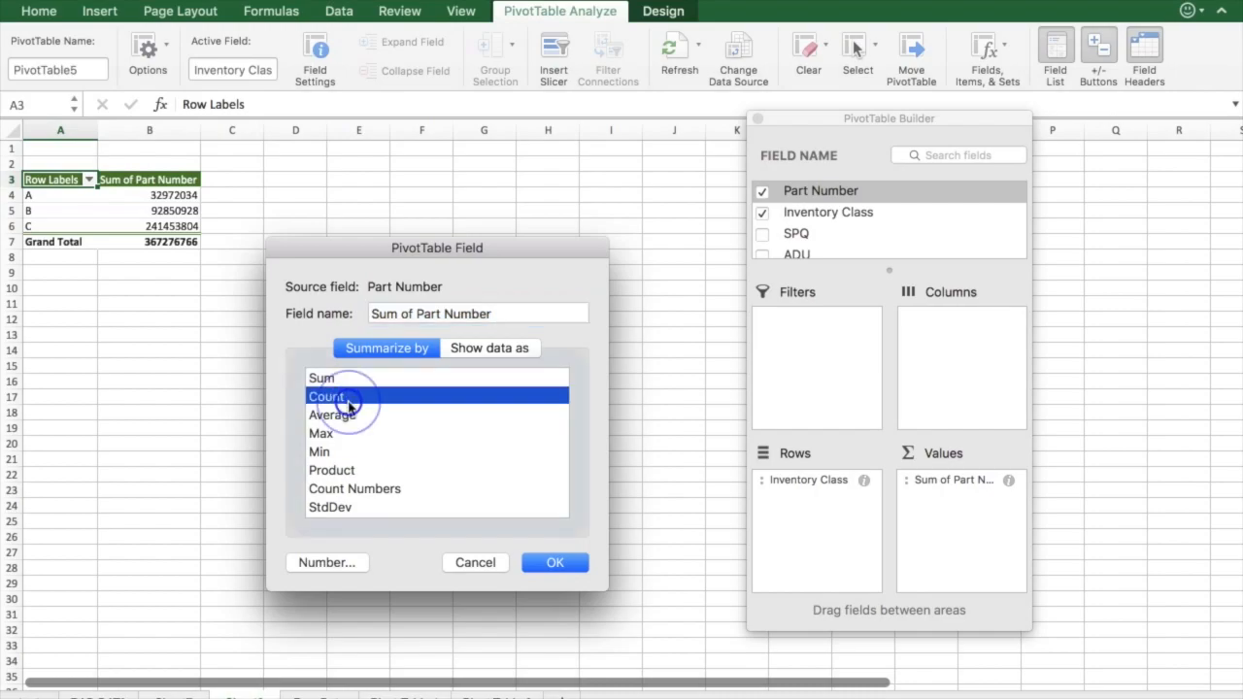
{"action": "left_click", "coordinate": [551, 563]}
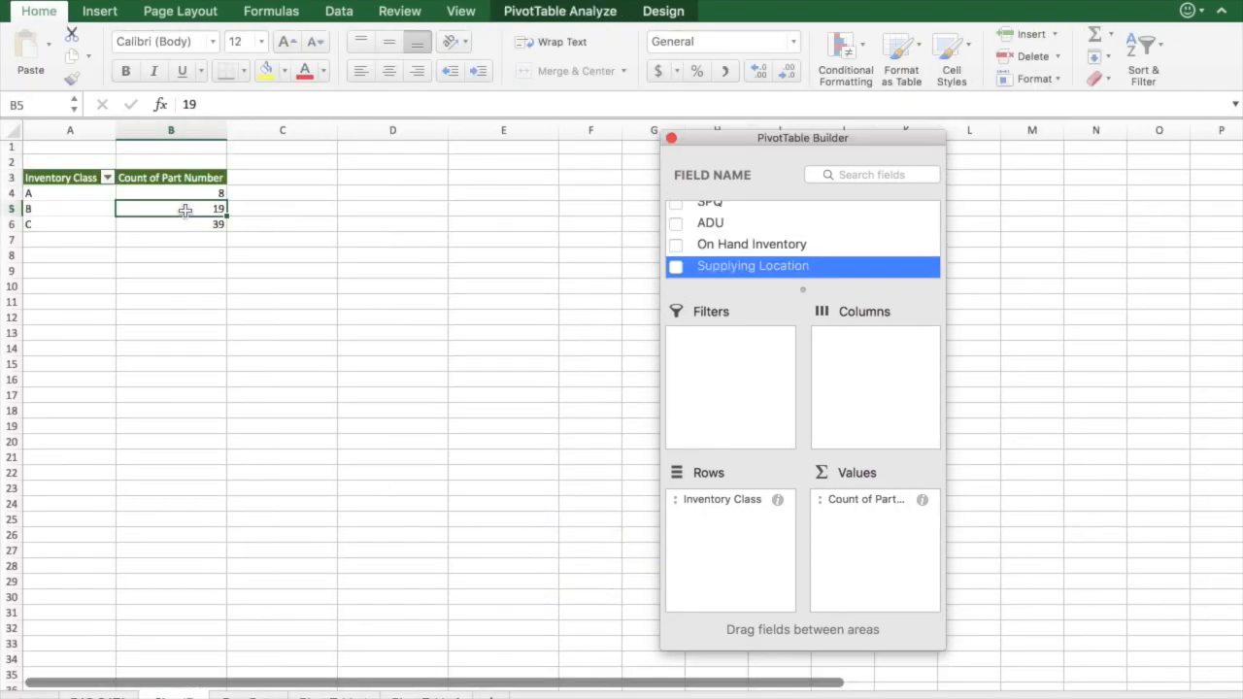
Step: In the PivotTable counting part numbers by inventory class, add SPQ, ADU and Supplying Location as row fields below Inventory Class
{"action": "left_click", "coordinate": [175, 208]}
{"action": "scroll", "coordinate": [734, 242], "scroll_direction": "up", "scroll_amount": 3}
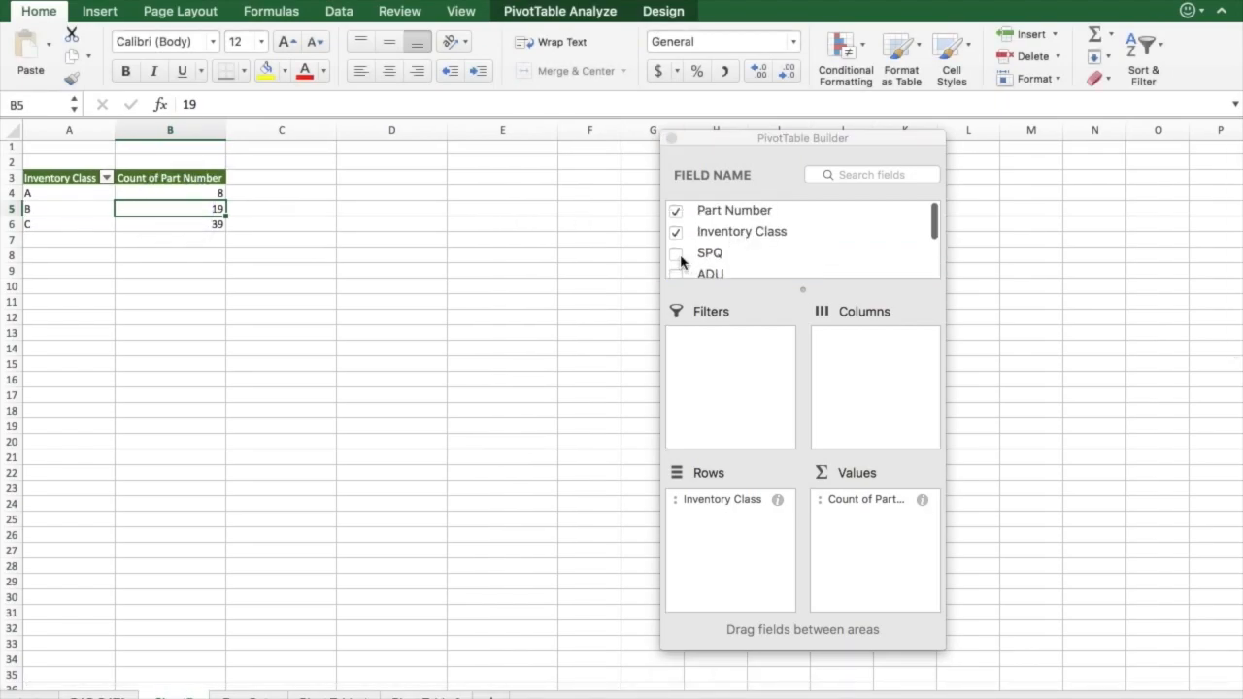
{"action": "scroll", "coordinate": [681, 261], "scroll_direction": "down", "scroll_amount": 1}
{"action": "left_click_drag", "start_coordinate": [698, 251], "coordinate": [744, 549]}
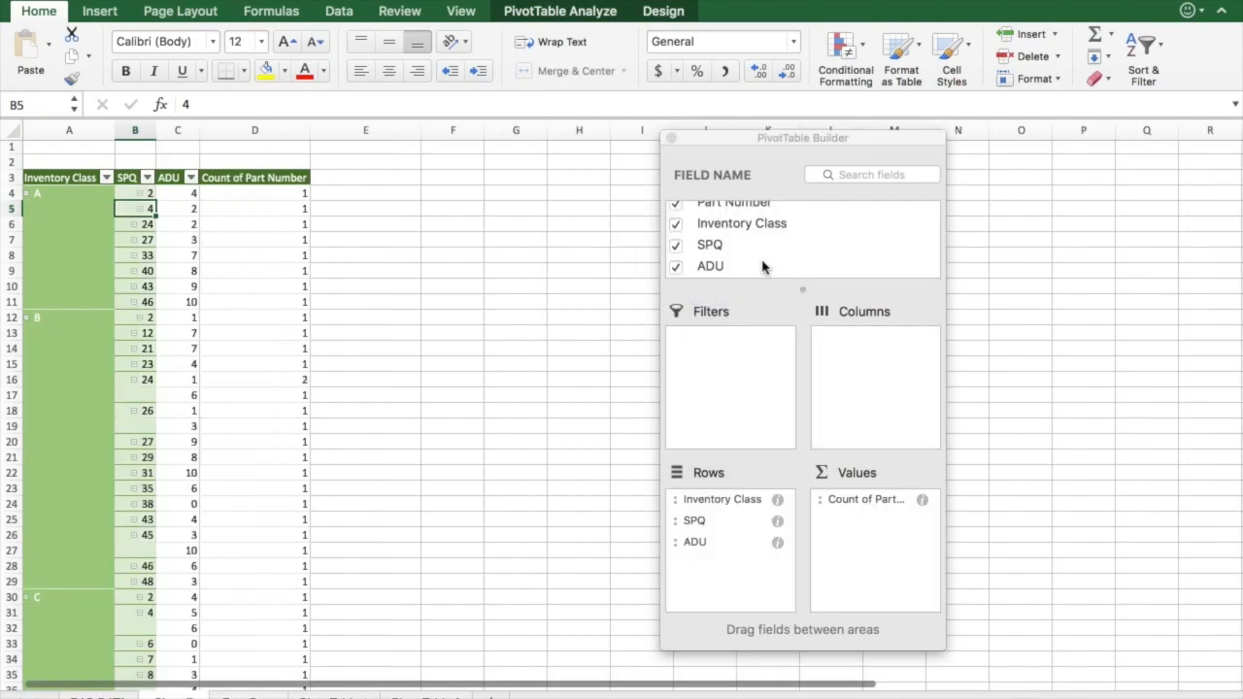
{"action": "scroll", "coordinate": [762, 265], "scroll_direction": "down", "scroll_amount": 3}
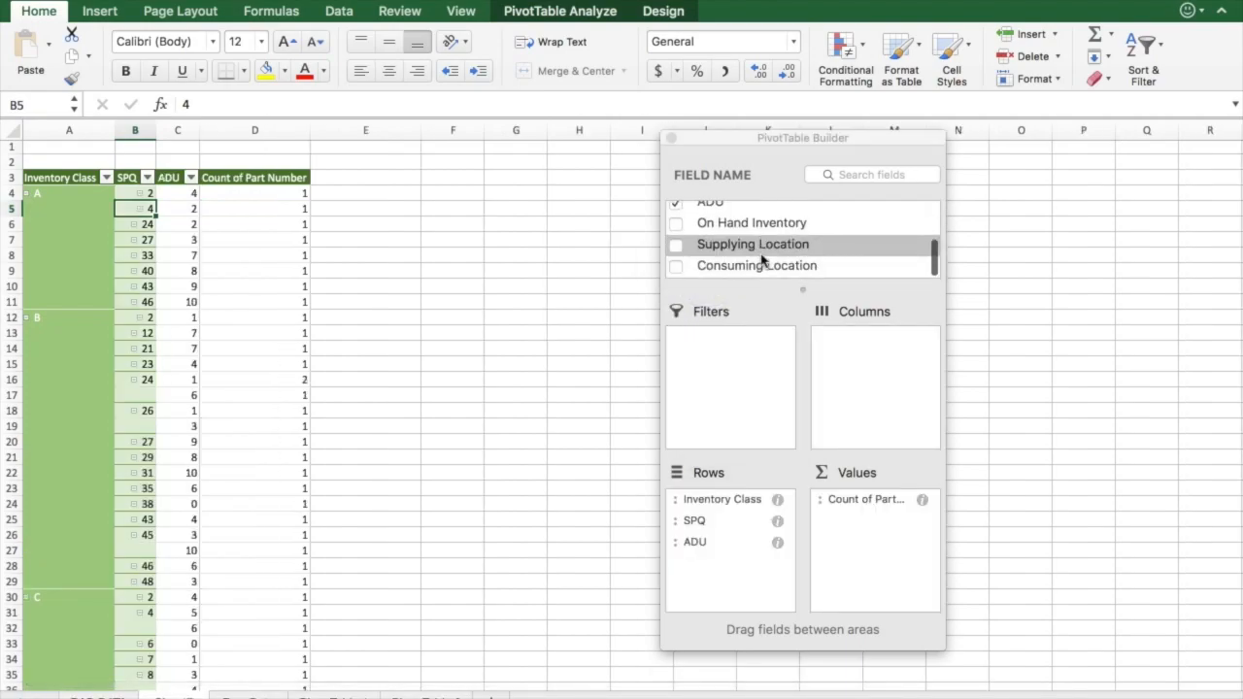
{"action": "left_click_drag", "start_coordinate": [763, 259], "coordinate": [745, 568]}
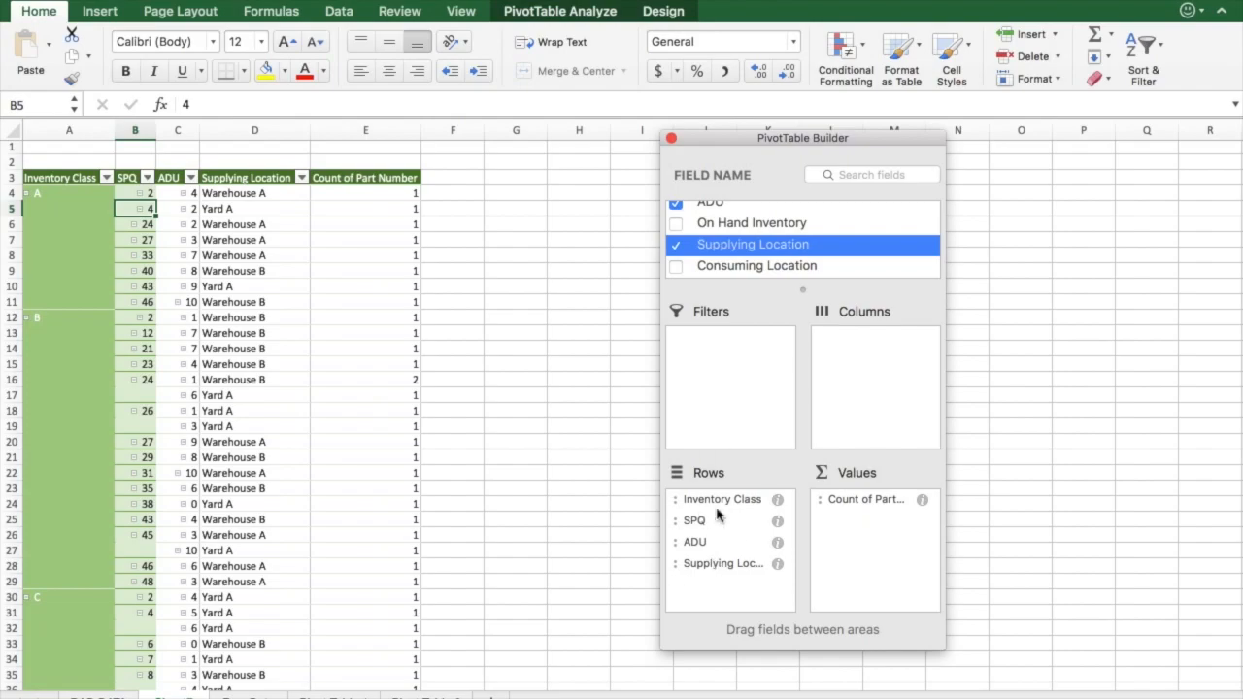
Step: Move Supplying Location to the PivotTable's columns, and return it to the rows below ADU
{"action": "left_click_drag", "start_coordinate": [727, 564], "coordinate": [881, 398]}
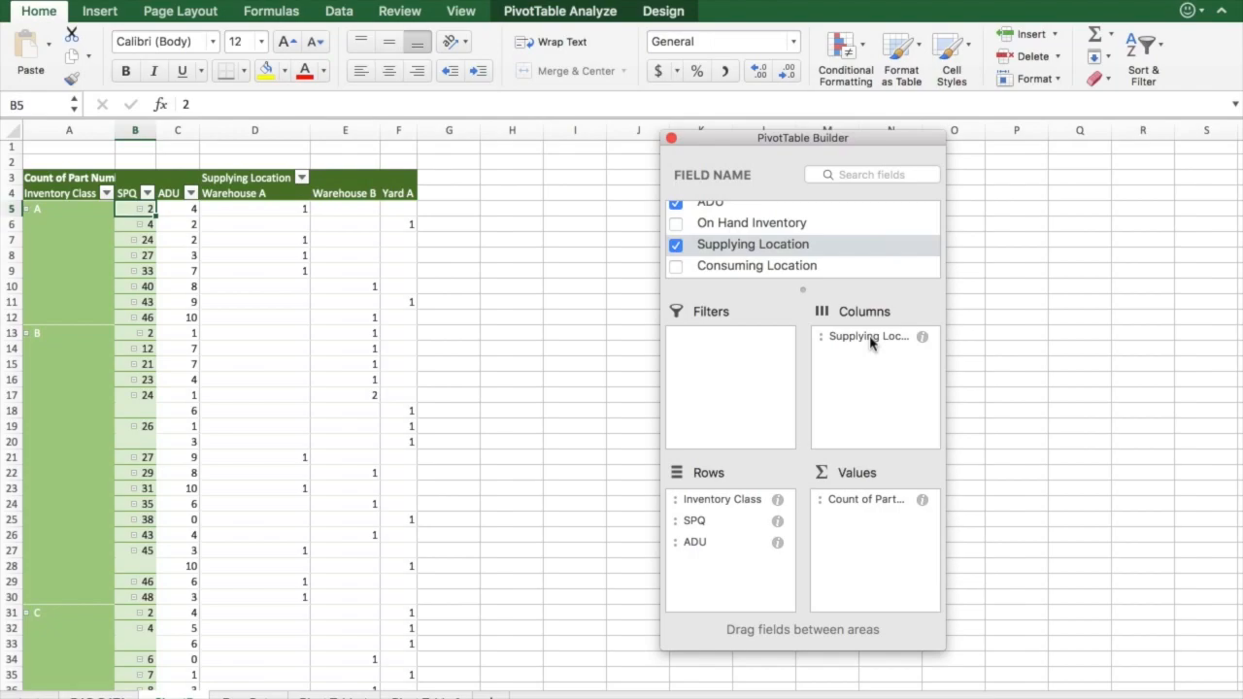
{"action": "left_click_drag", "start_coordinate": [871, 342], "coordinate": [741, 566]}
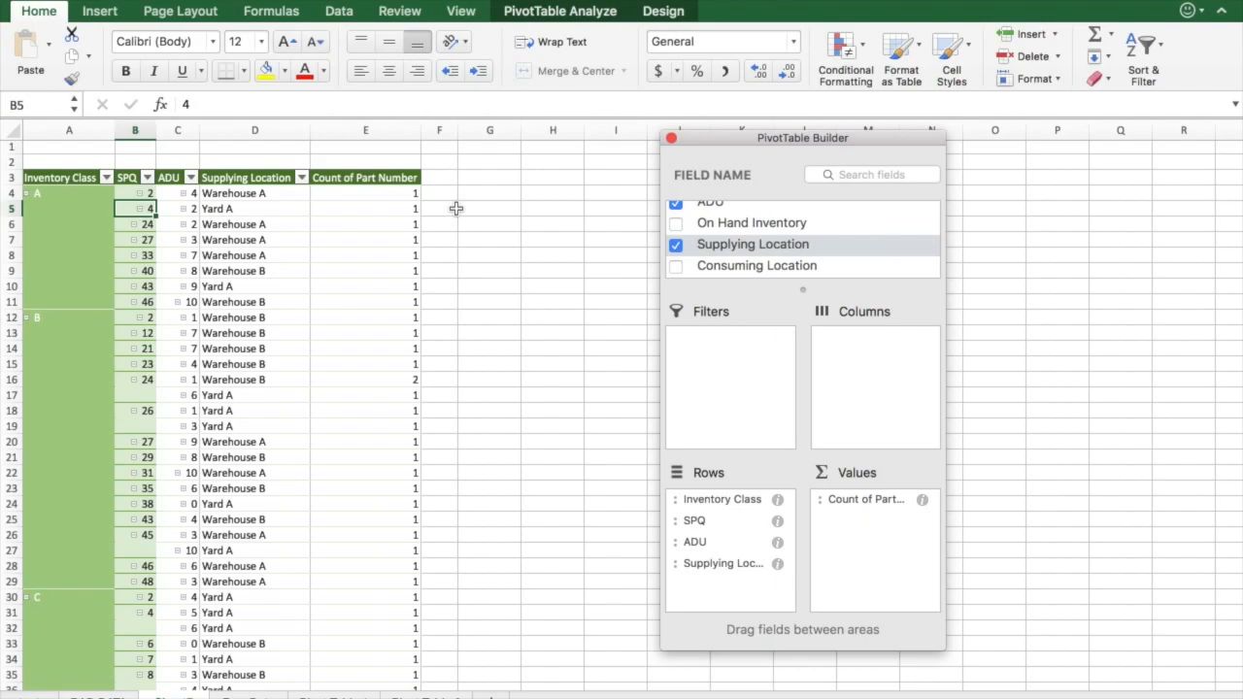
{"action": "scroll", "coordinate": [330, 281], "scroll_direction": "right", "scroll_amount": 1}
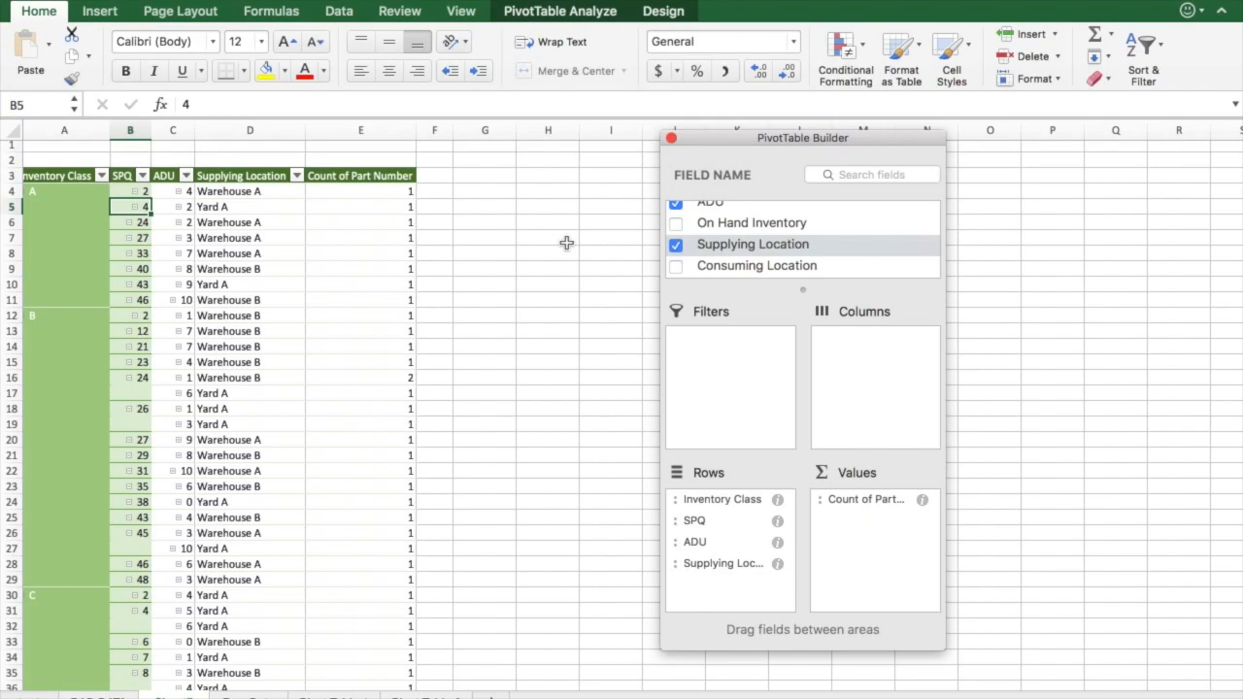
Step: Try the grey, blue and orange styles on the PivotTable and apply the gold style
{"action": "left_click", "coordinate": [654, 14]}
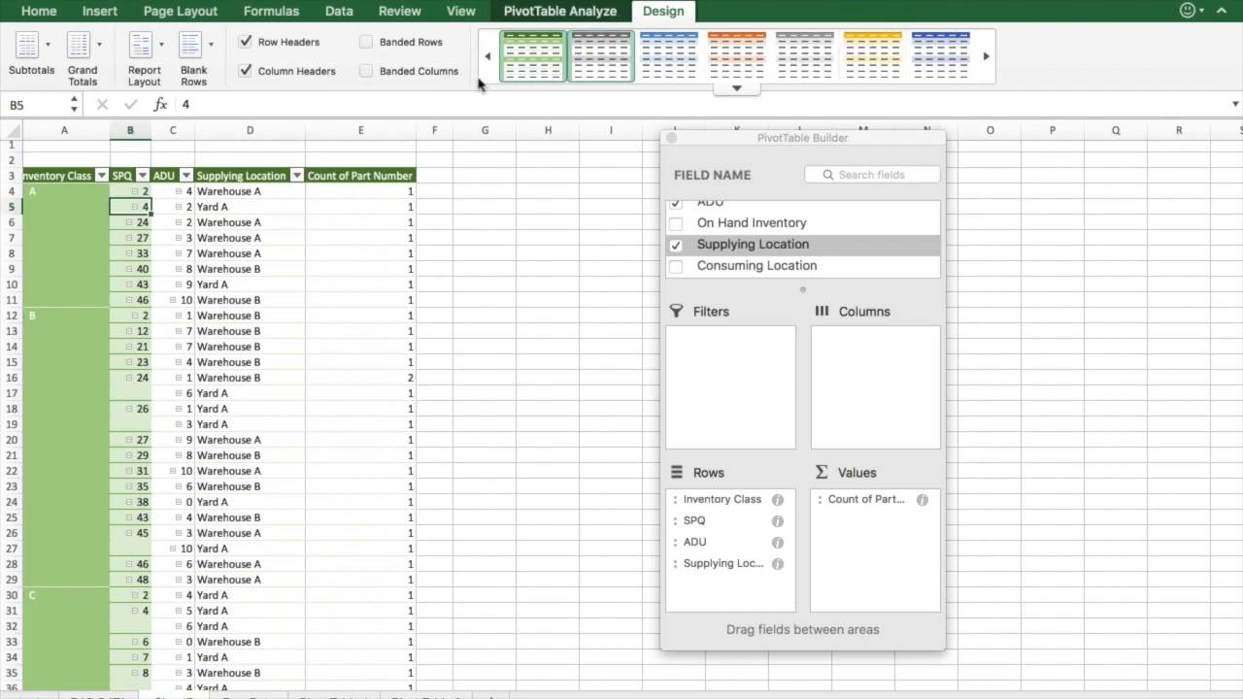
{"action": "left_click", "coordinate": [623, 68]}
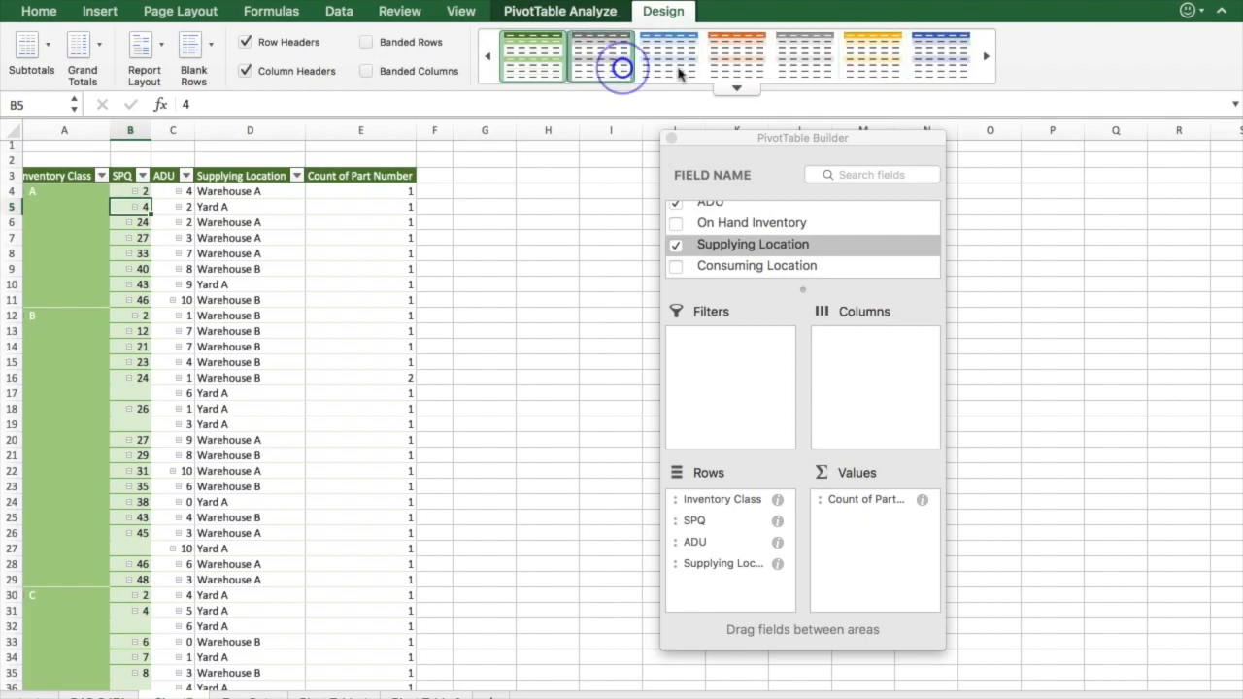
{"action": "left_click", "coordinate": [680, 70]}
{"action": "left_click", "coordinate": [738, 63]}
{"action": "left_click", "coordinate": [814, 63]}
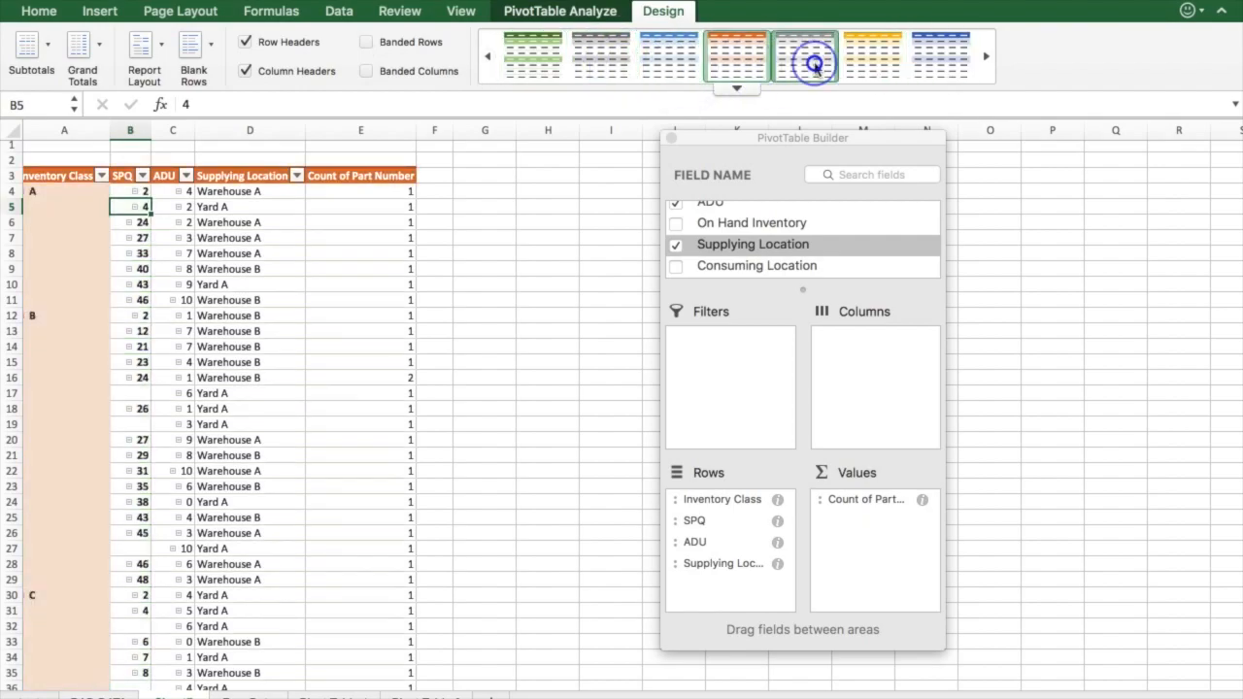
{"action": "left_click", "coordinate": [869, 60]}
Step: Try banded rows and banded columns on the PivotTable, and switch both options off again
{"action": "left_click", "coordinate": [368, 45]}
{"action": "left_click", "coordinate": [366, 73]}
{"action": "left_click", "coordinate": [367, 73]}
{"action": "left_click", "coordinate": [368, 43]}
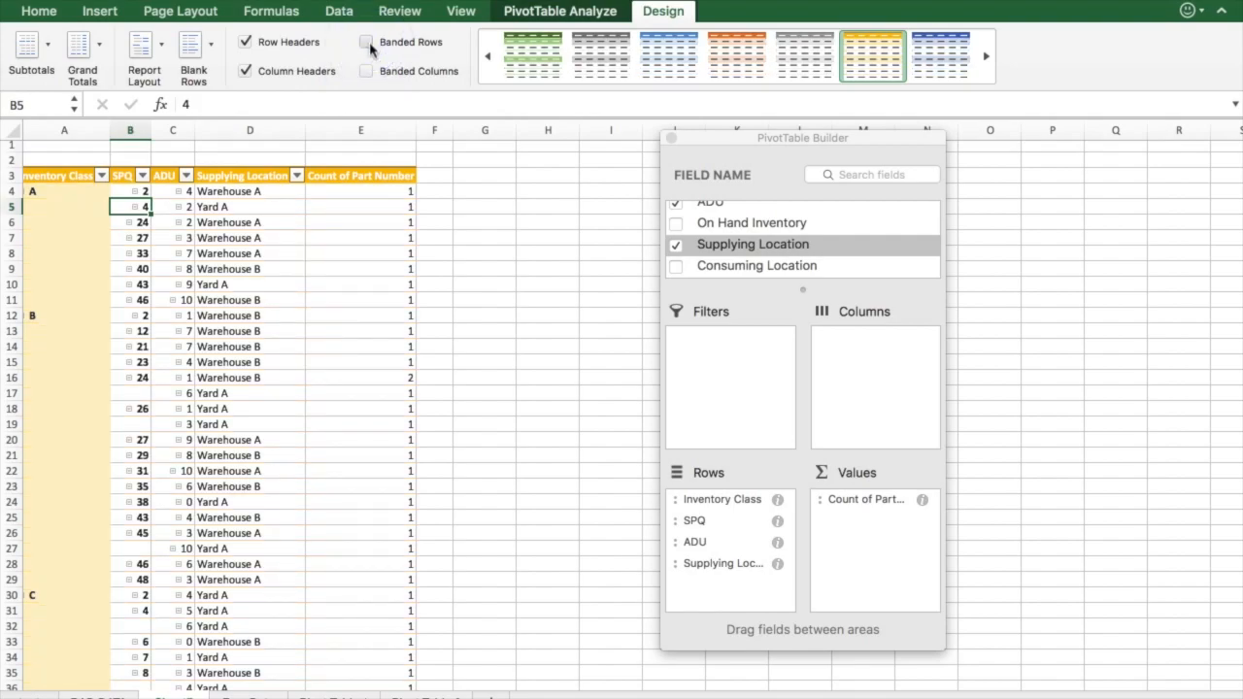
Step: Show the PivotTable in Outline Form, and return its report layout to Tabular Form
{"action": "left_click", "coordinate": [143, 55]}
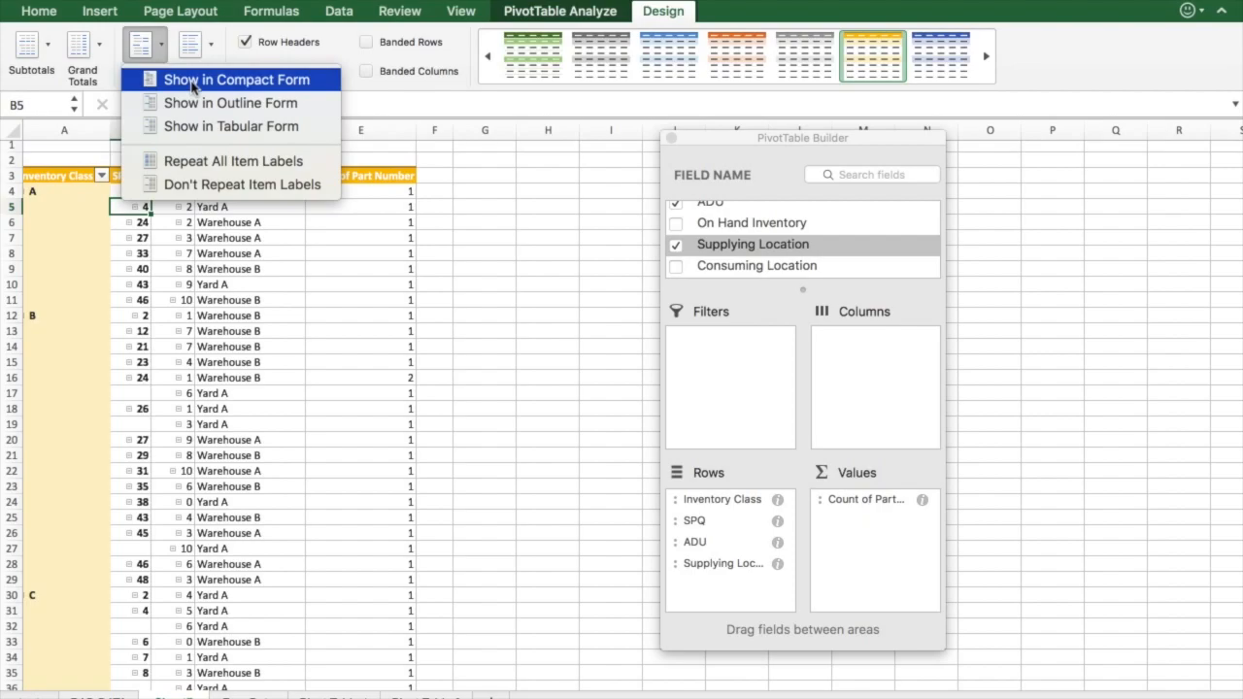
{"action": "left_click", "coordinate": [197, 110]}
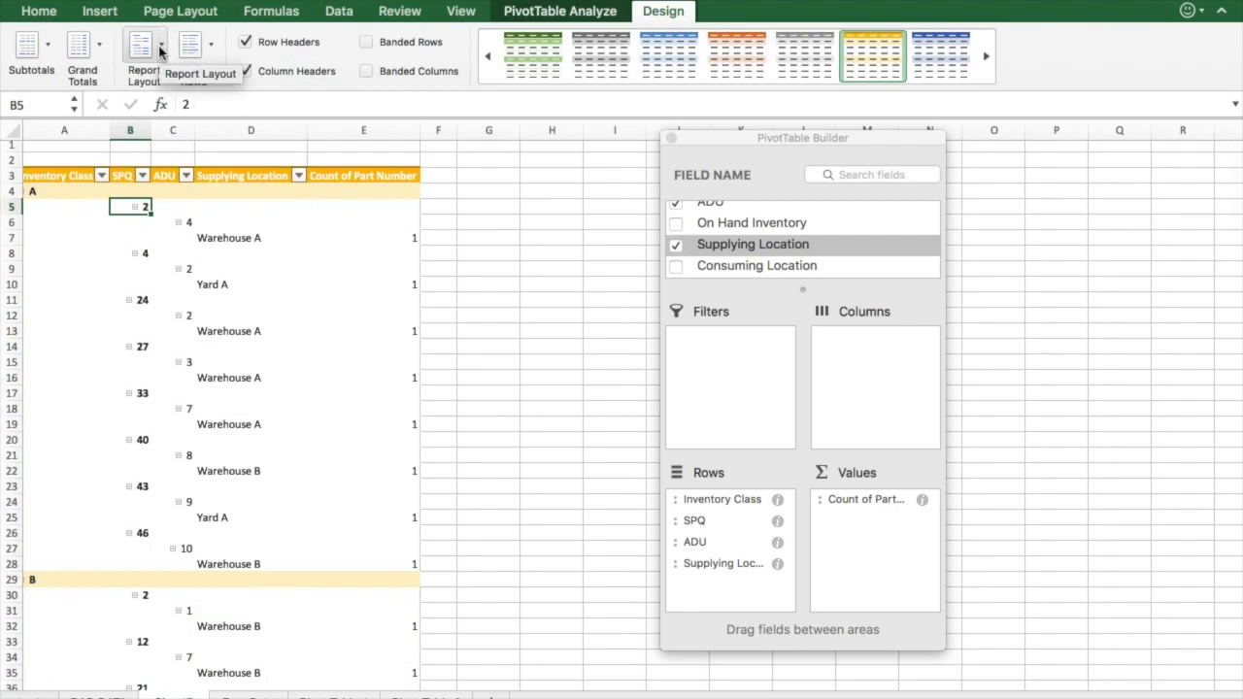
{"action": "left_click", "coordinate": [161, 49]}
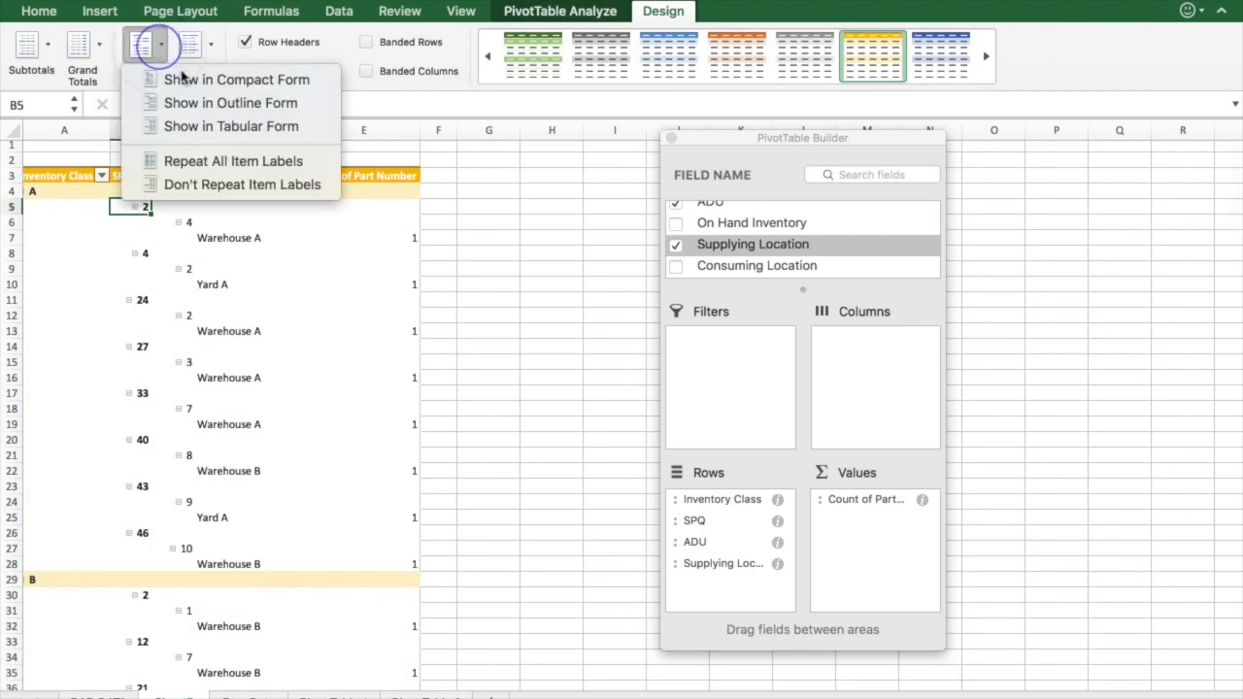
{"action": "left_click", "coordinate": [209, 127]}
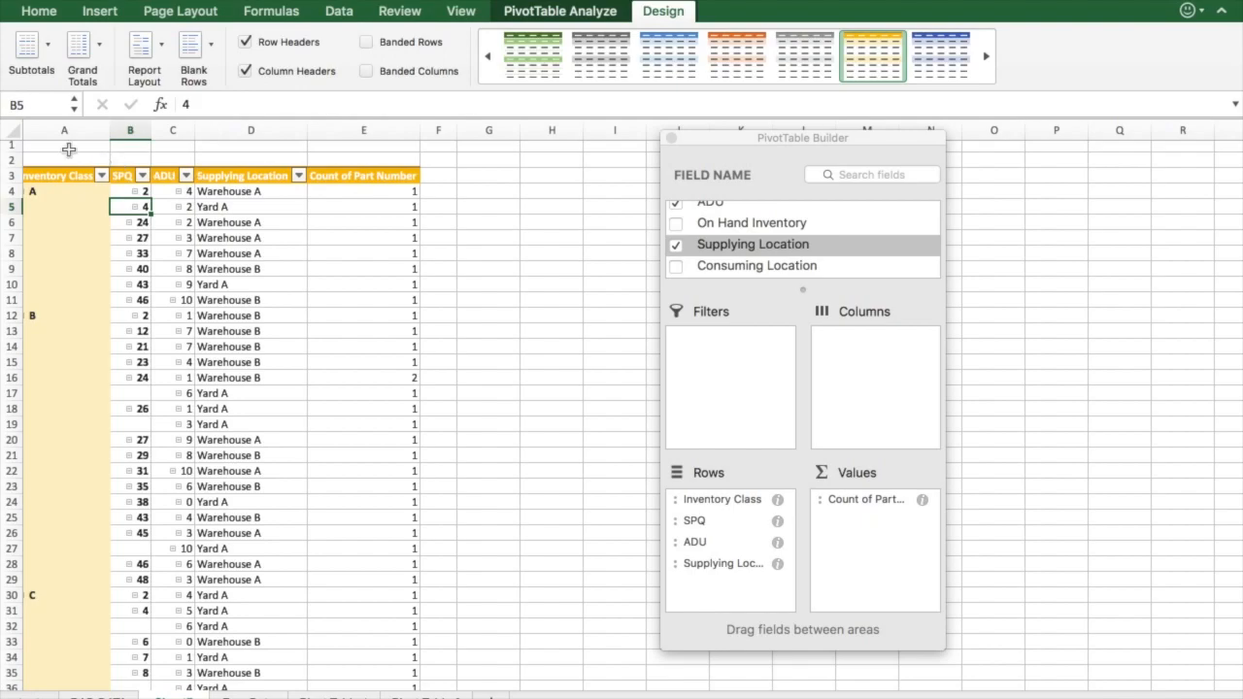
Step: Show all subtotals at the bottom of each group and turn grand totals on for rows and columns
{"action": "left_click", "coordinate": [42, 57]}
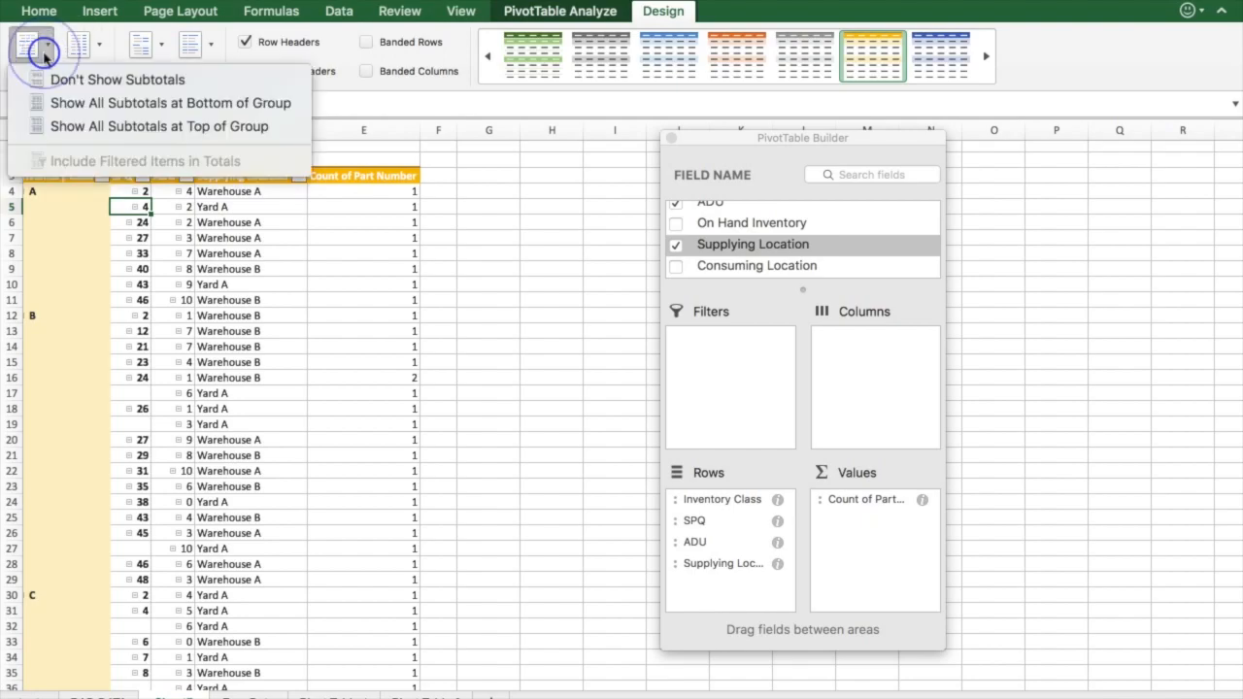
{"action": "left_click", "coordinate": [68, 106]}
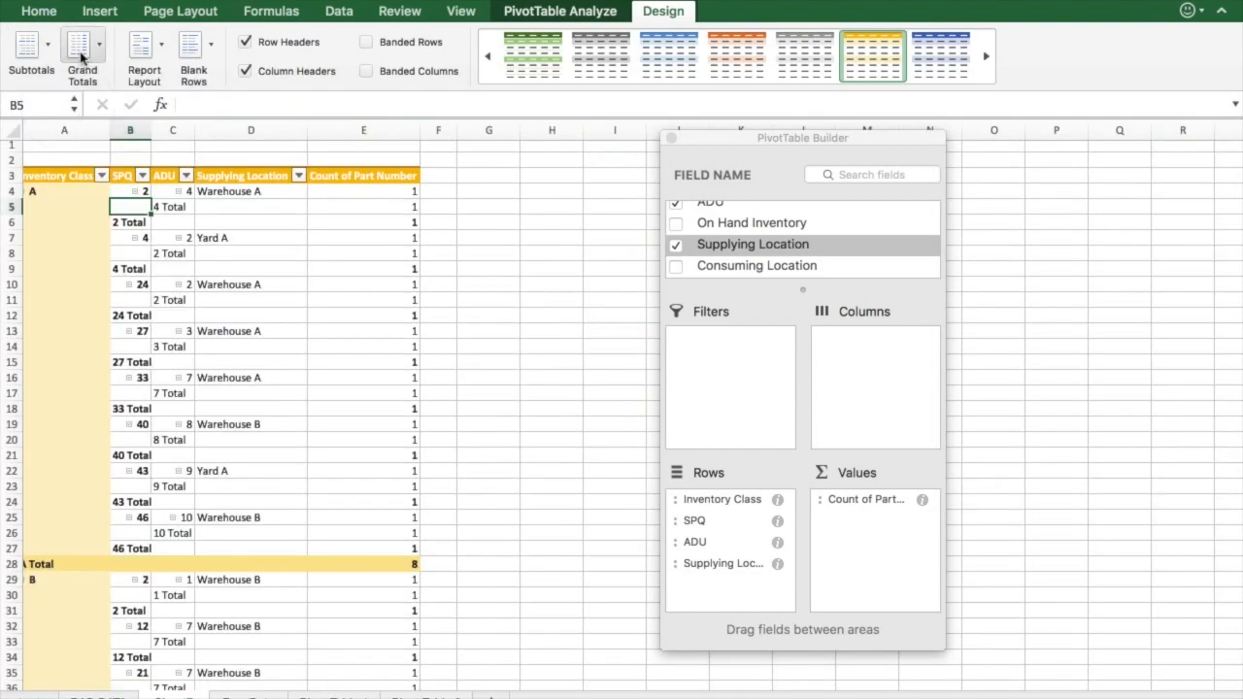
{"action": "left_click", "coordinate": [80, 57]}
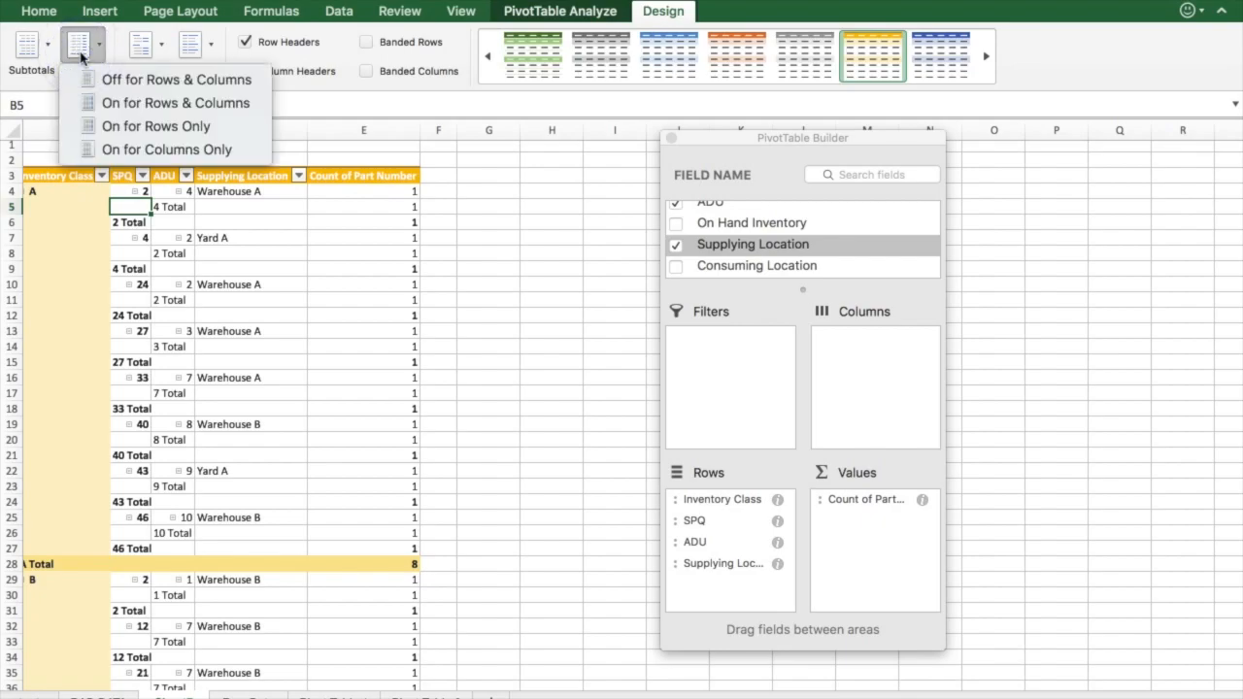
{"action": "left_click", "coordinate": [110, 105]}
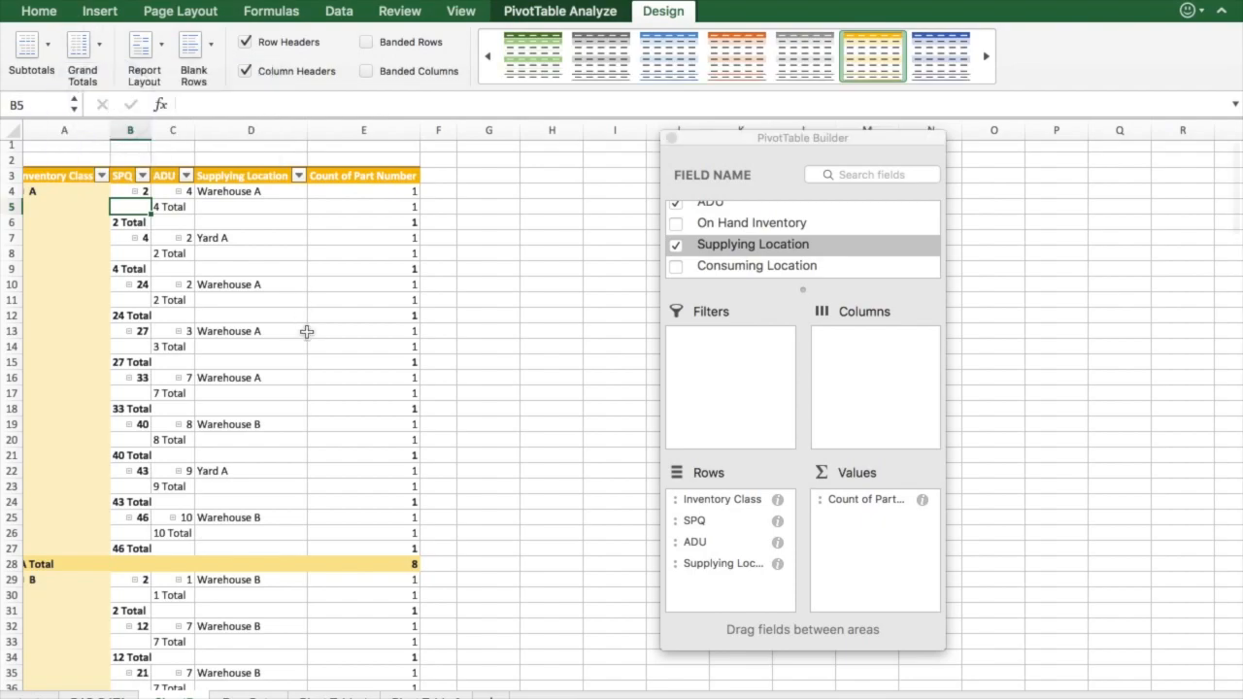
Step: Turn grand totals off for rows and columns and hide all subtotals in the PivotTable
{"action": "scroll", "coordinate": [307, 332], "scroll_direction": "down", "scroll_amount": 10}
{"action": "scroll", "coordinate": [307, 333], "scroll_direction": "down", "scroll_amount": 20}
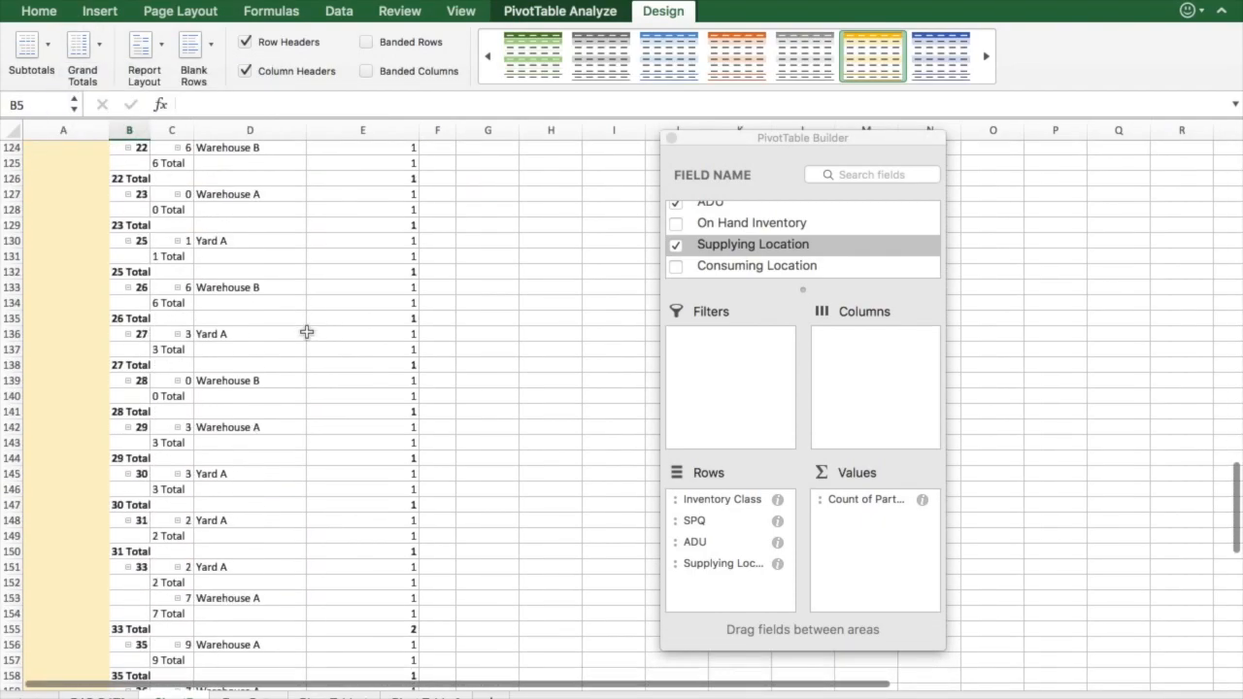
{"action": "scroll", "coordinate": [307, 333], "scroll_direction": "down", "scroll_amount": 17}
{"action": "scroll", "coordinate": [307, 332], "scroll_direction": "up", "scroll_amount": 3}
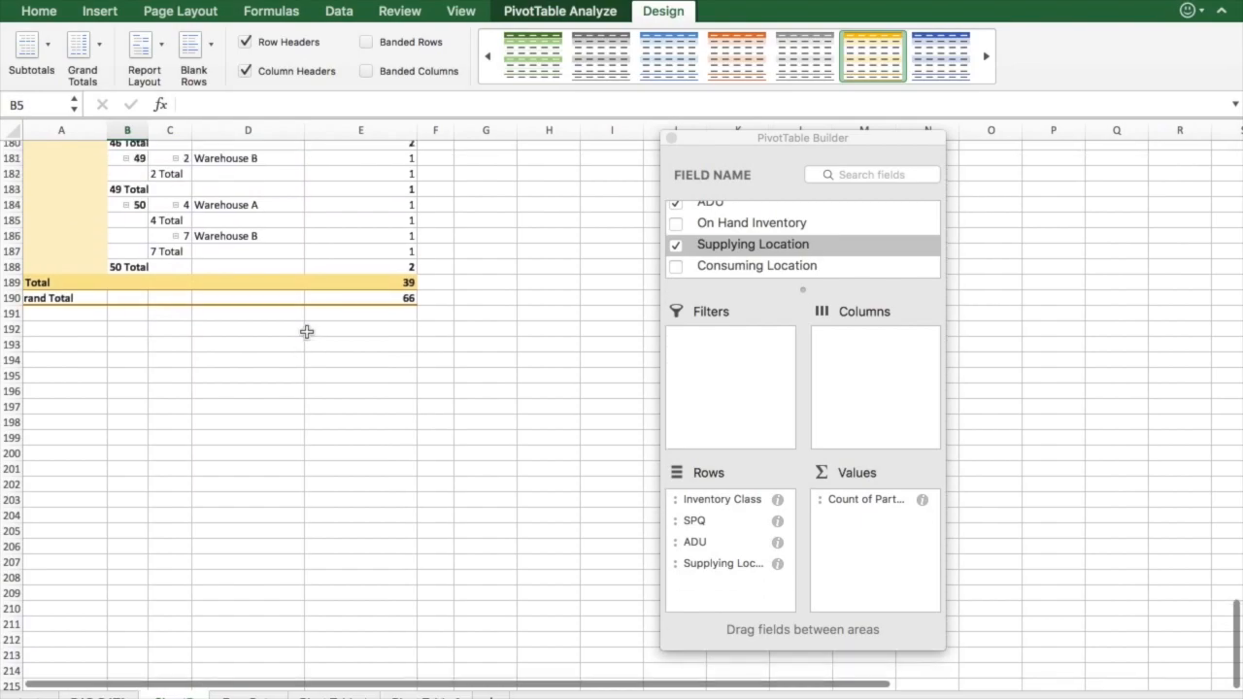
{"action": "scroll", "coordinate": [307, 332], "scroll_direction": "left", "scroll_amount": 1}
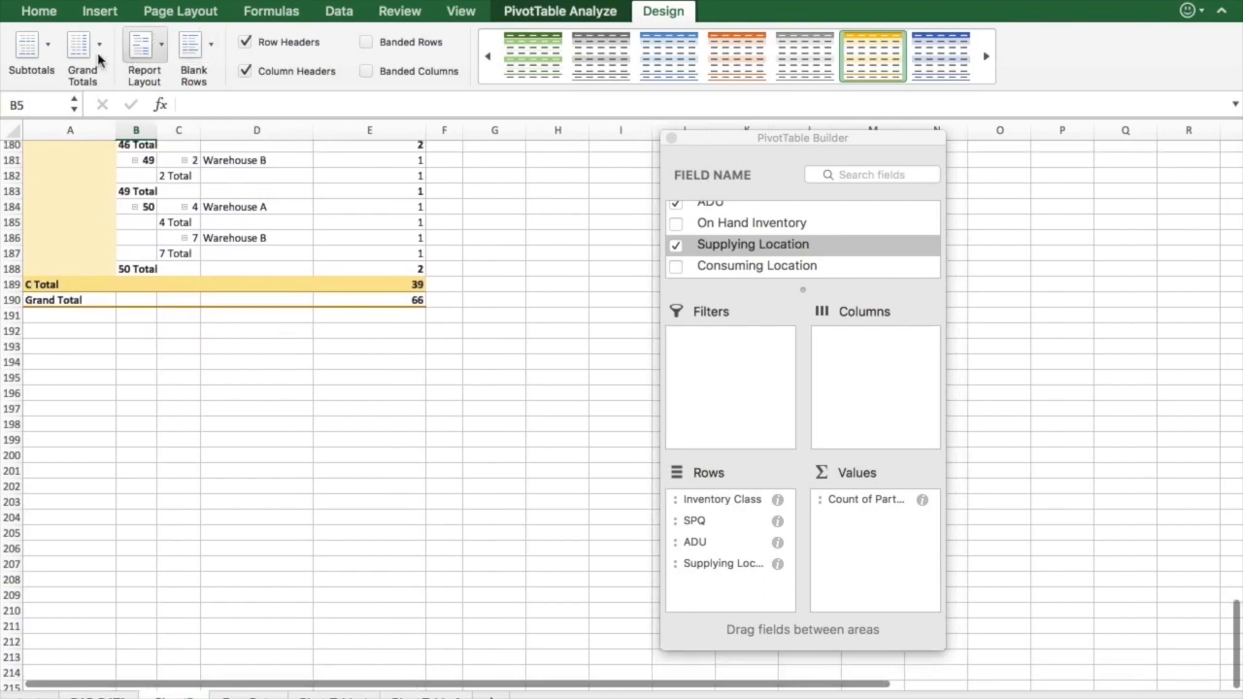
{"action": "left_click", "coordinate": [87, 58]}
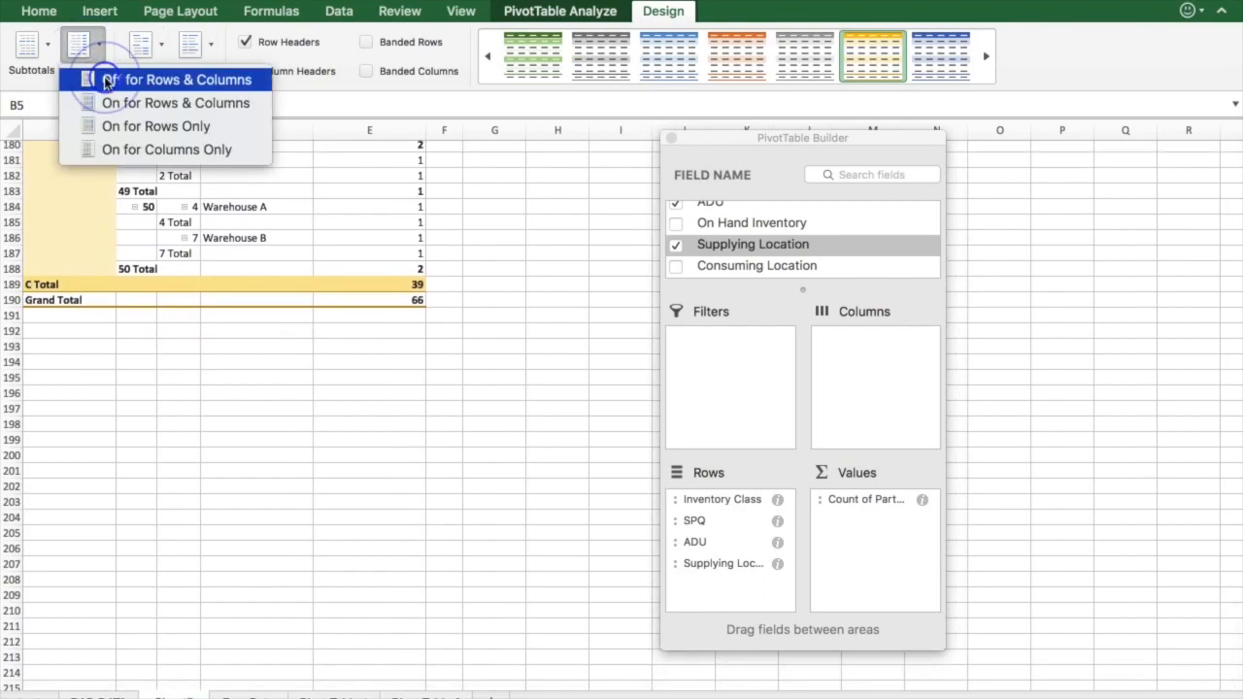
{"action": "left_click", "coordinate": [108, 79]}
{"action": "left_click", "coordinate": [29, 54]}
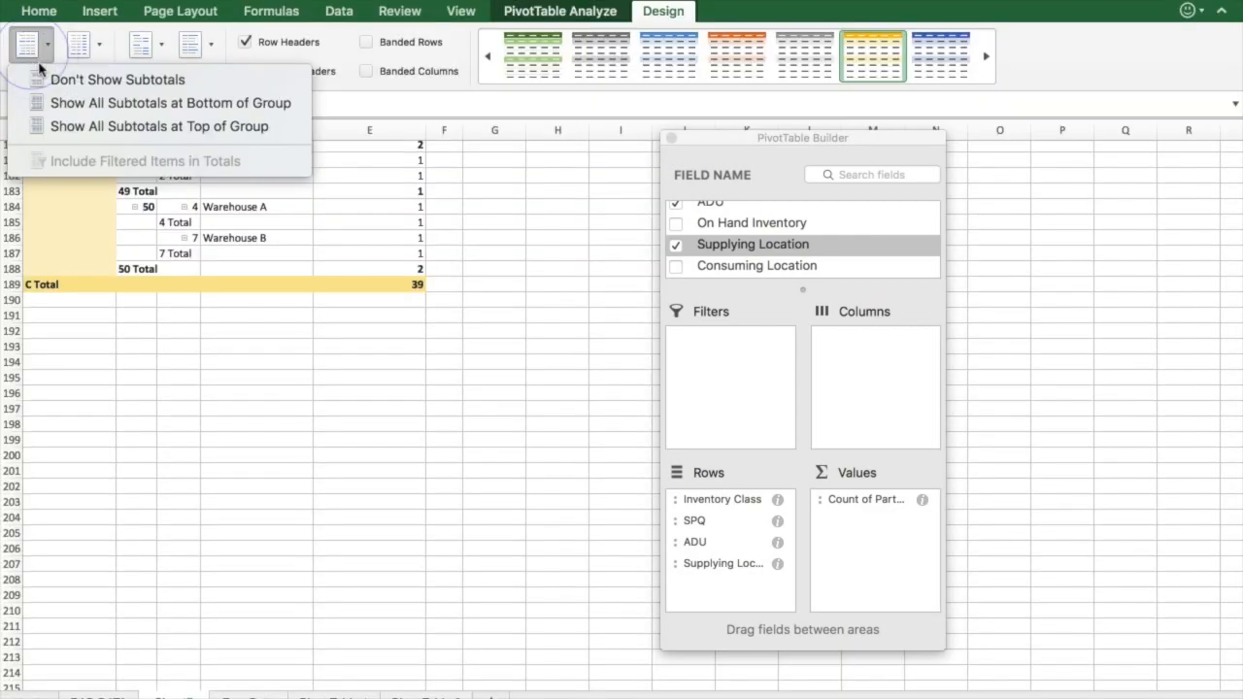
{"action": "left_click", "coordinate": [46, 81]}
{"action": "scroll", "coordinate": [166, 233], "scroll_direction": "up", "scroll_amount": 1}
{"action": "scroll", "coordinate": [166, 233], "scroll_direction": "up", "scroll_amount": 20}
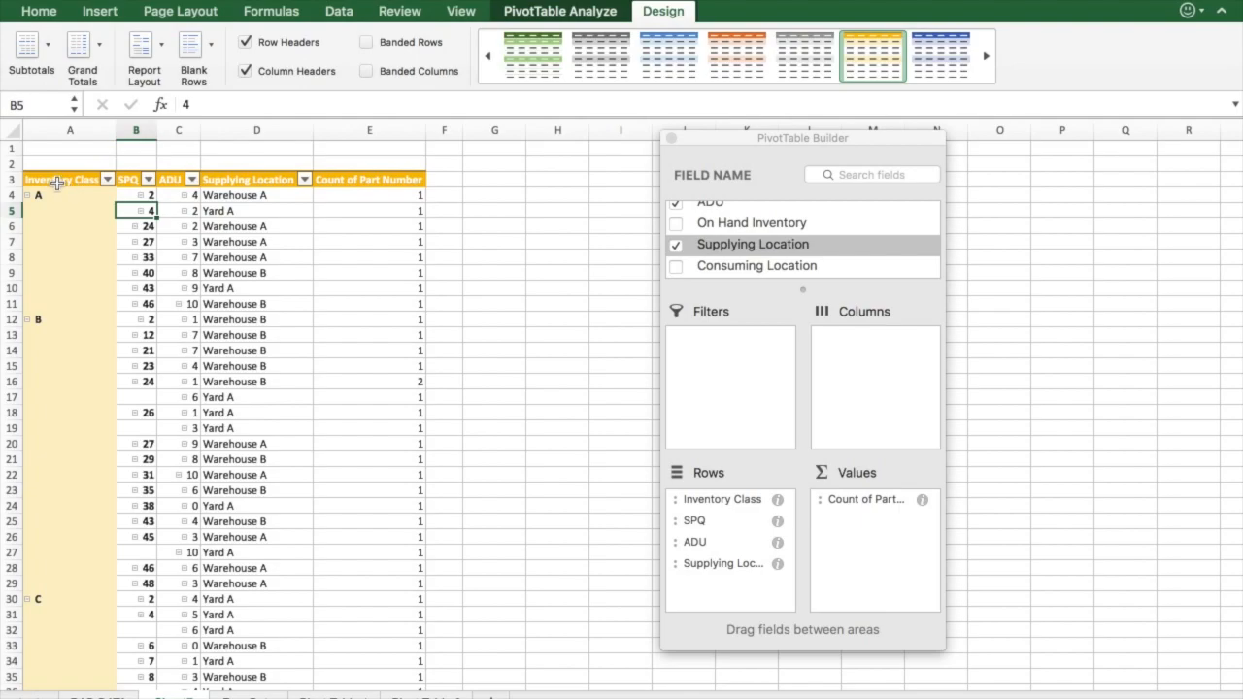
Step: Select the PivotTable's five columns from the header in row 3 down to row 190 and copy the range
{"action": "left_click_drag", "start_coordinate": [57, 182], "coordinate": [359, 176]}
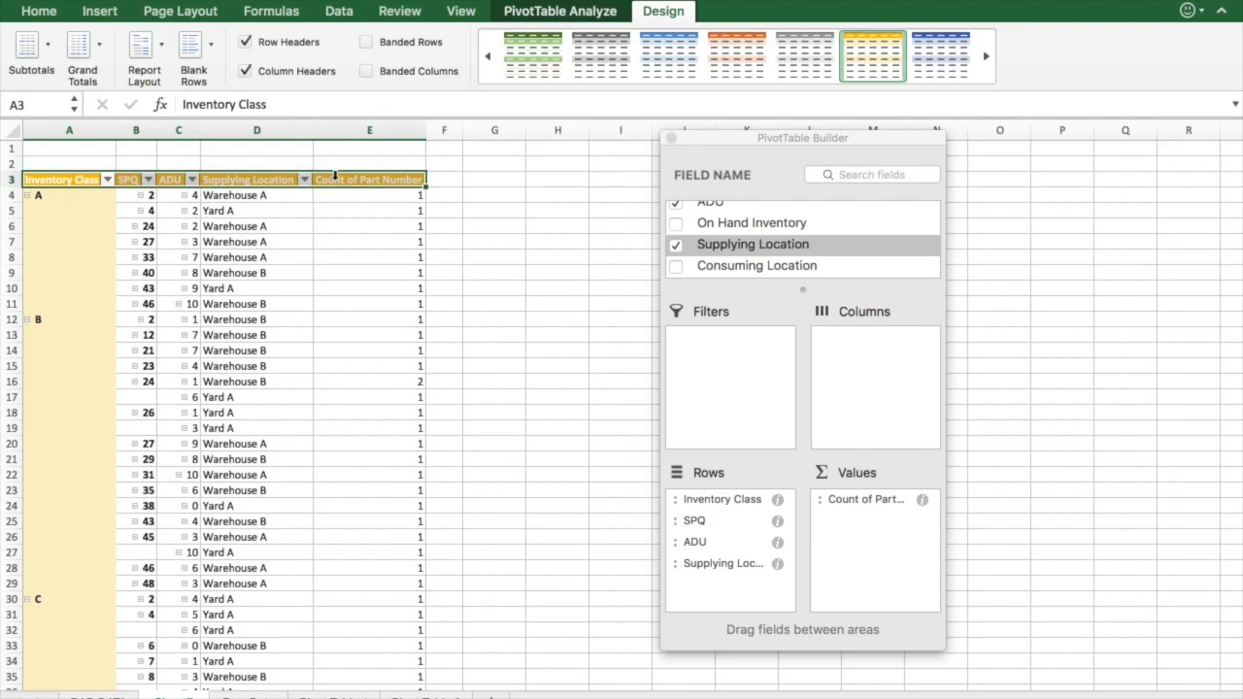
{"action": "key", "text": "shift+Down"}
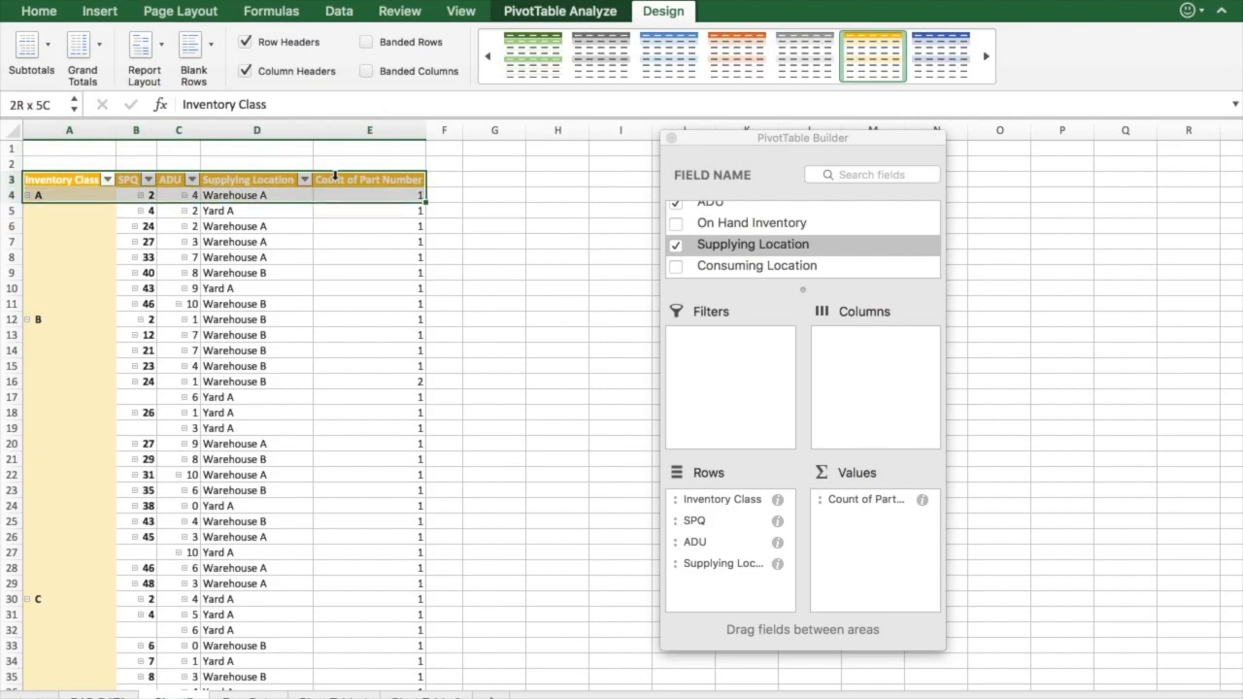
{"action": "key", "text": "ctrl+shift+Down"}
{"action": "key", "text": "ctrl+shift+Down"}
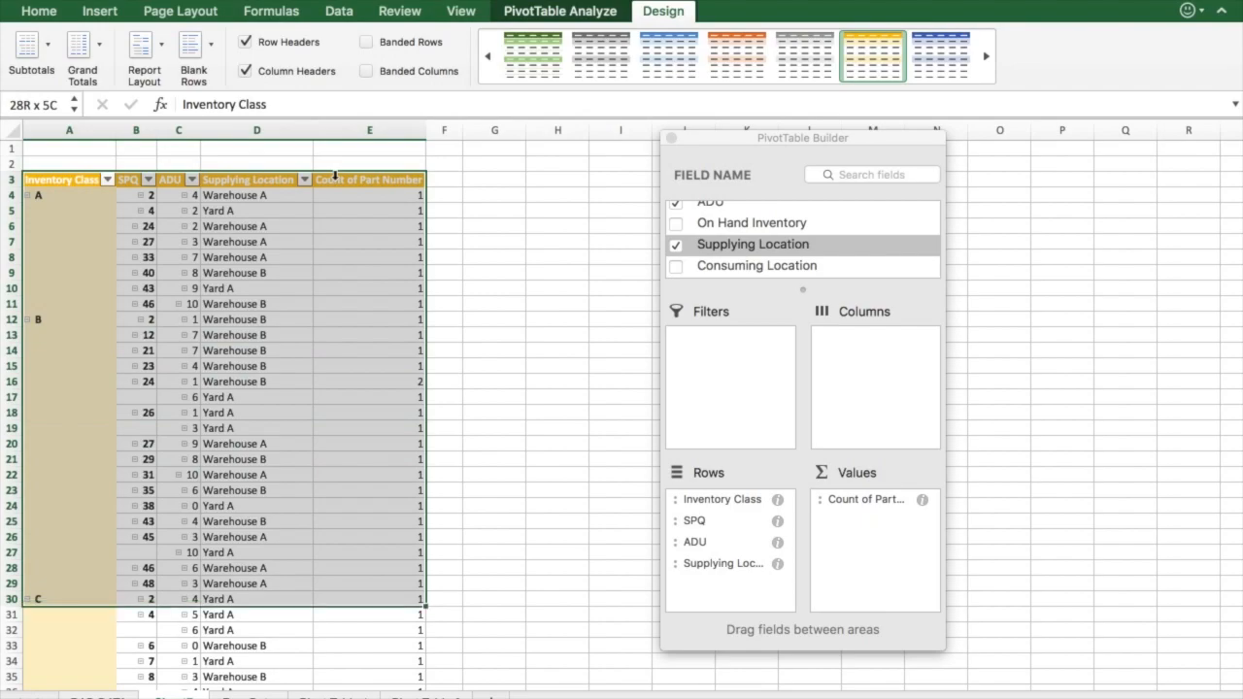
{"action": "key", "text": "ctrl+shift+Down"}
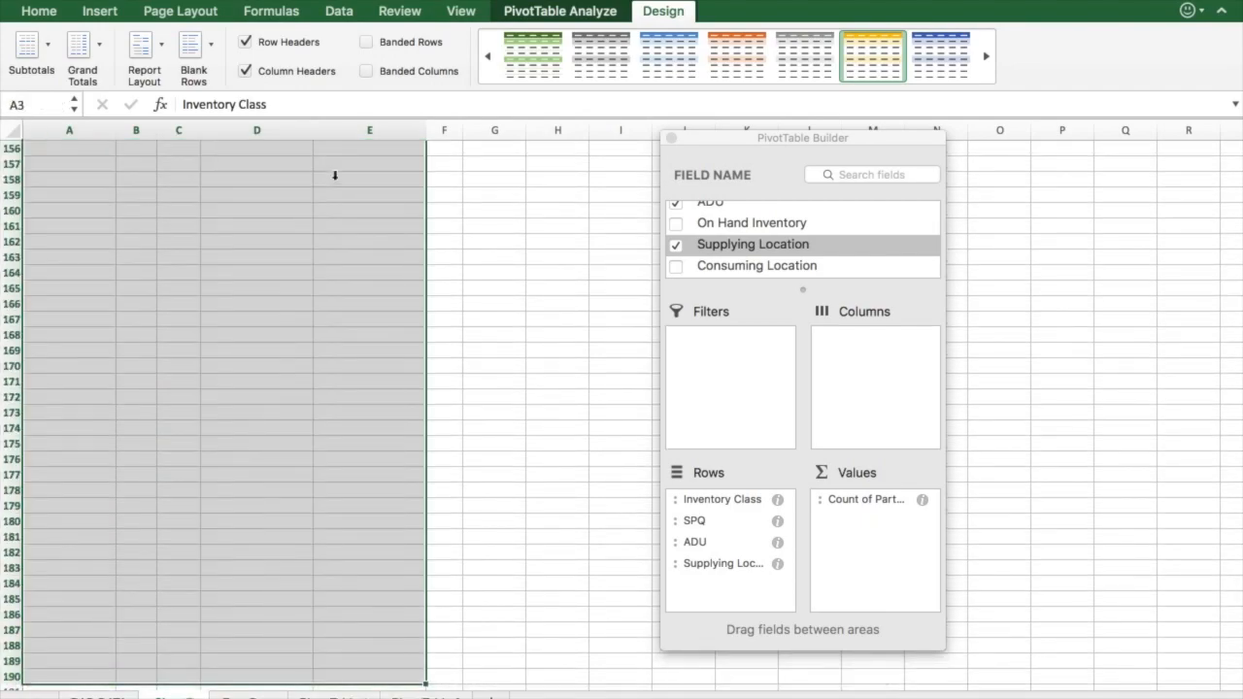
{"action": "right_click", "coordinate": [306, 221]}
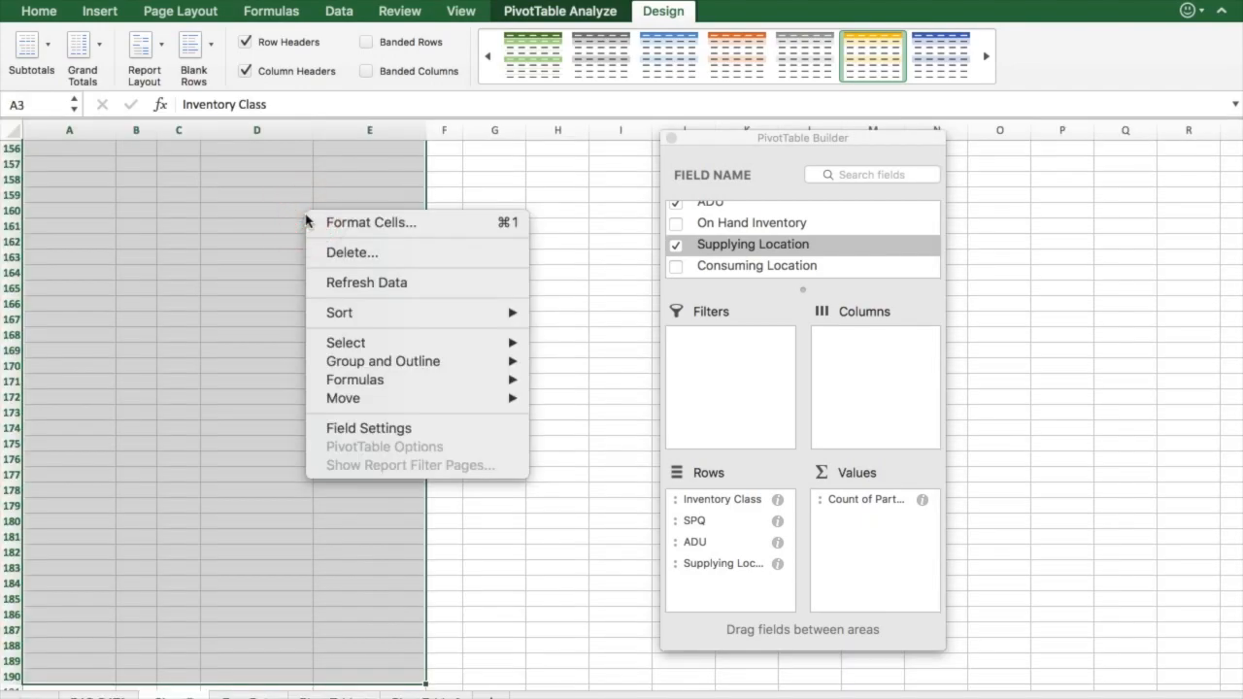
{"action": "left_click", "coordinate": [263, 211]}
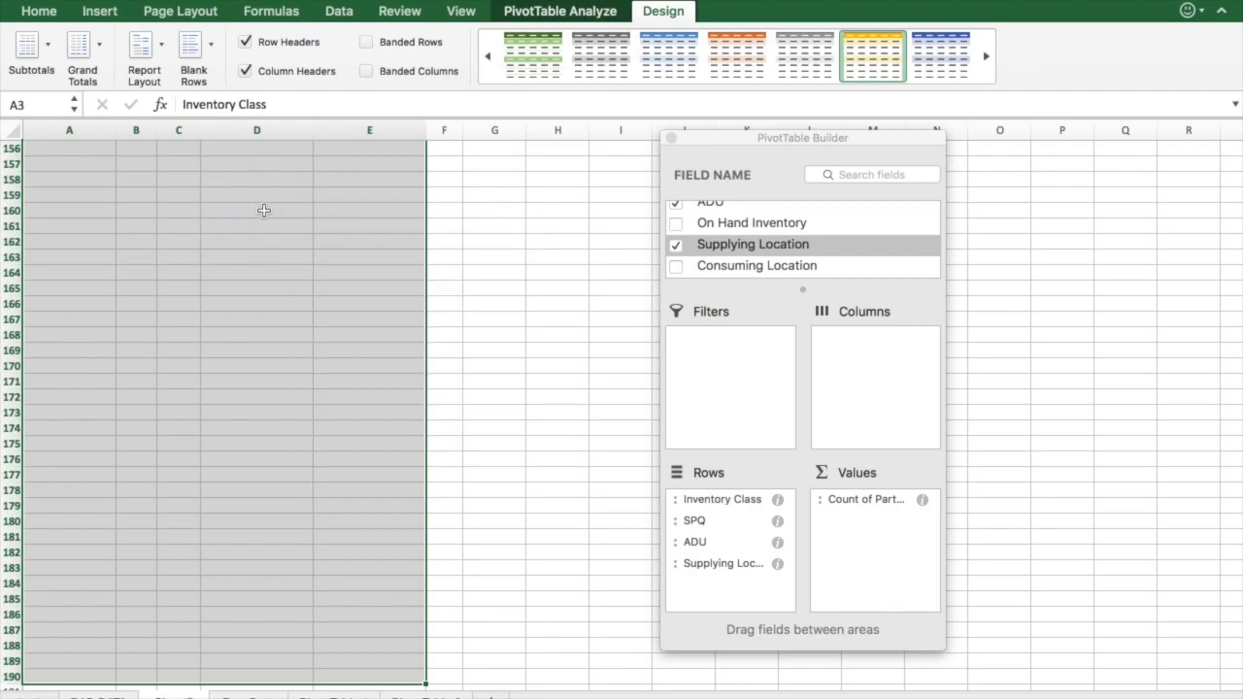
{"action": "key", "text": "ctrl+c"}
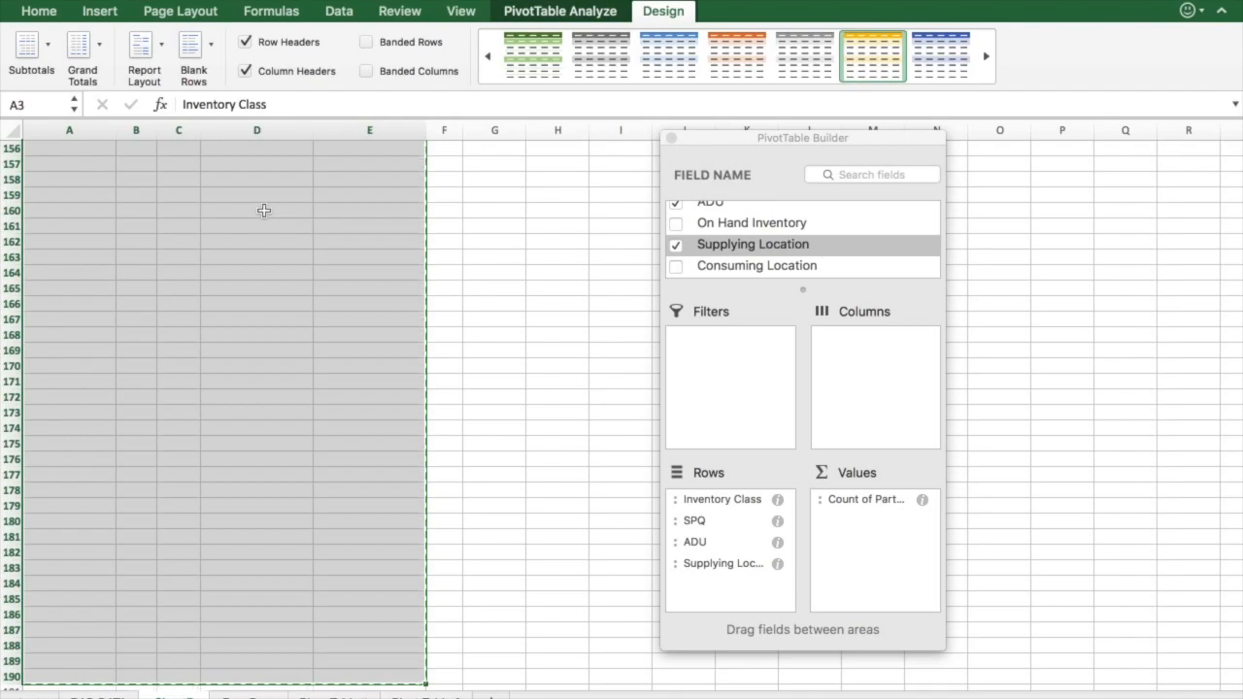
Step: Add a new worksheet and paste the copied PivotTable into cell A1 as values only
{"action": "scroll", "coordinate": [191, 686], "scroll_direction": "right", "scroll_amount": 1}
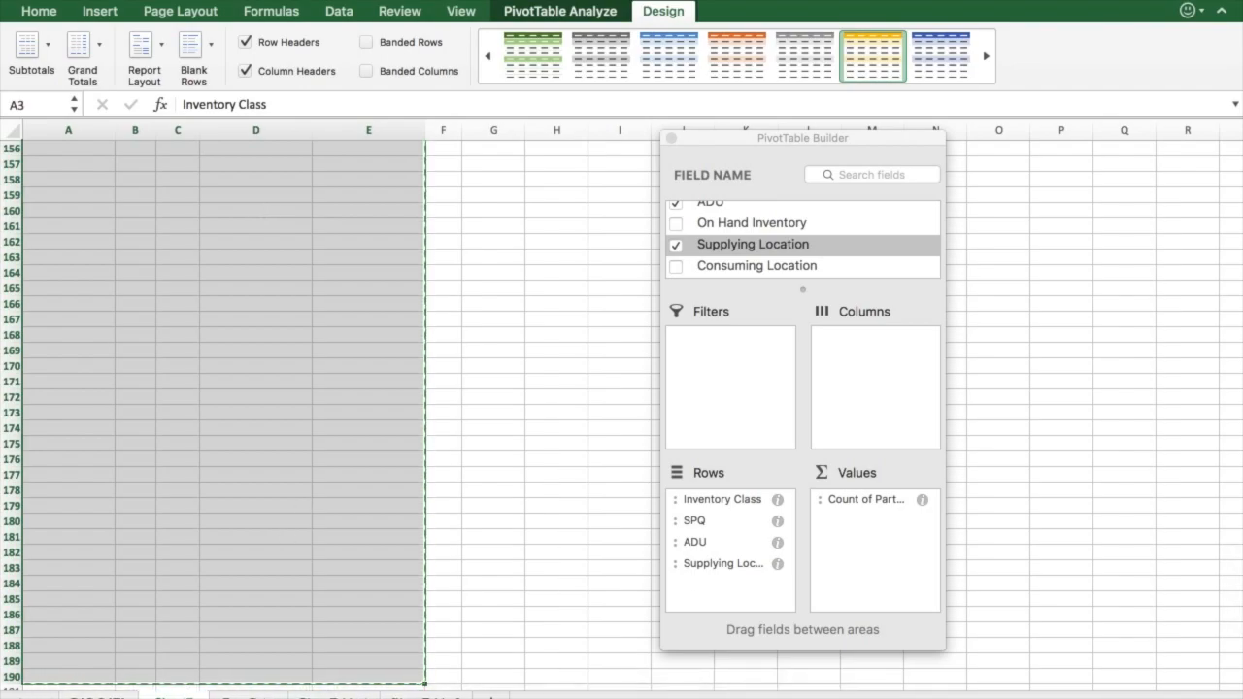
{"action": "left_click", "coordinate": [488, 690]}
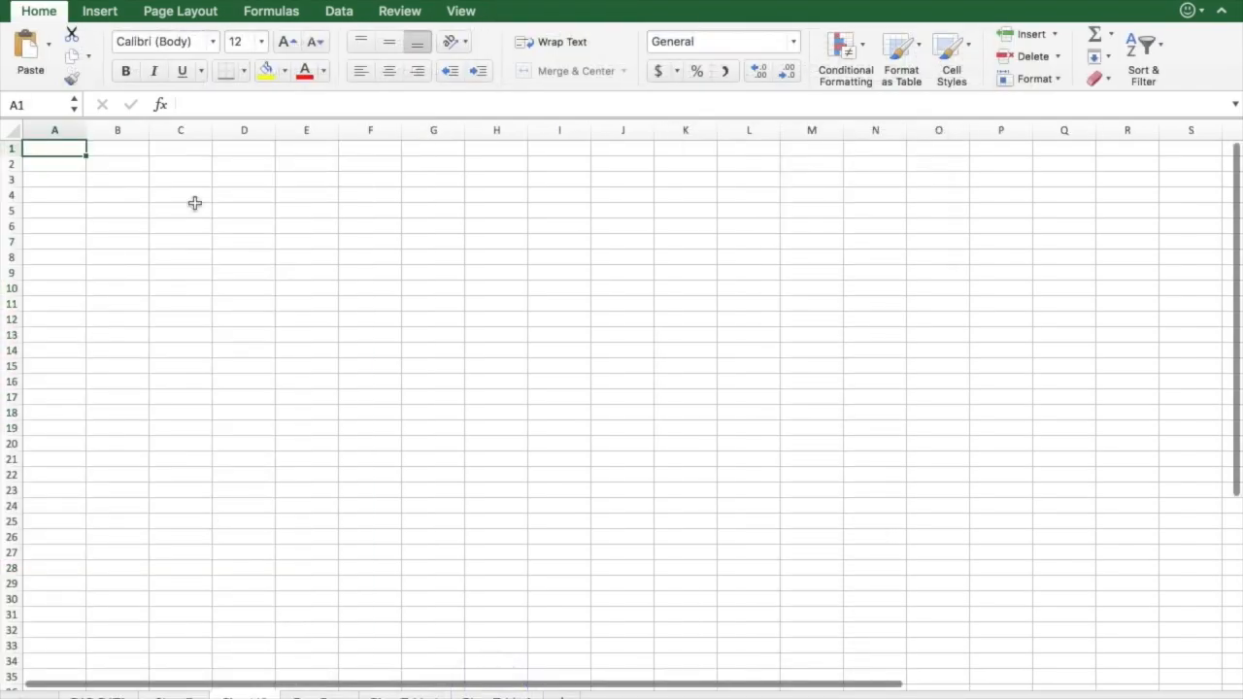
{"action": "right_click", "coordinate": [76, 152]}
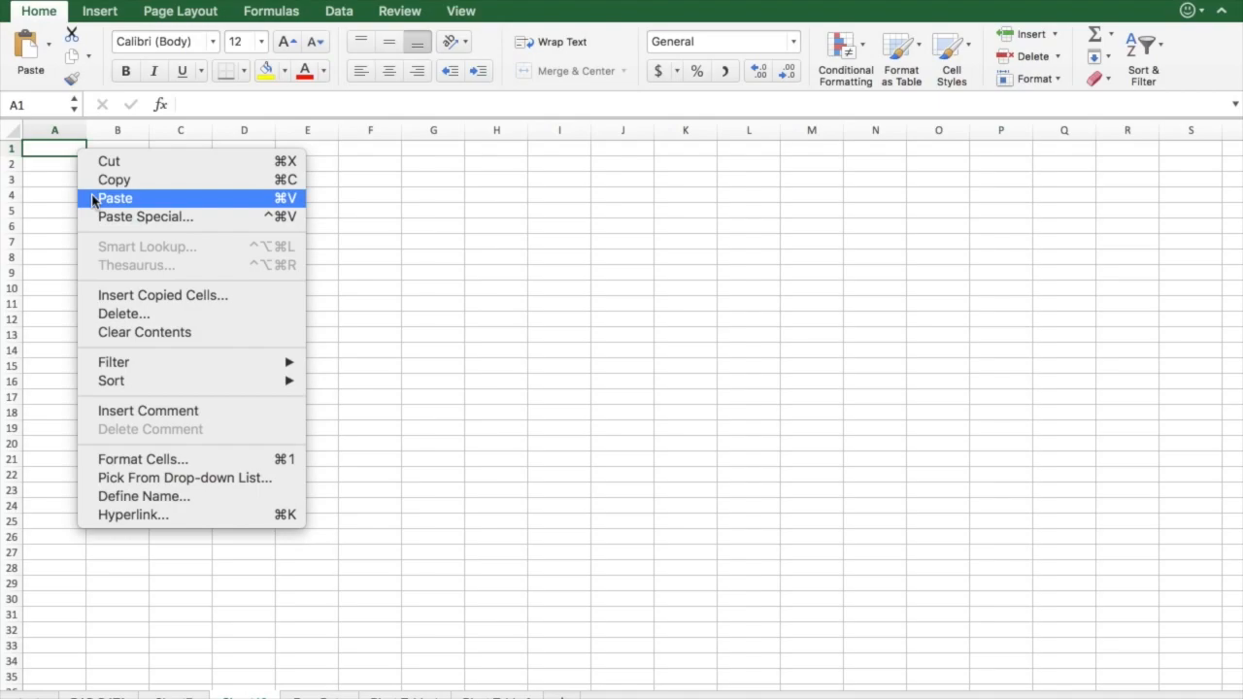
{"action": "left_click", "coordinate": [105, 218]}
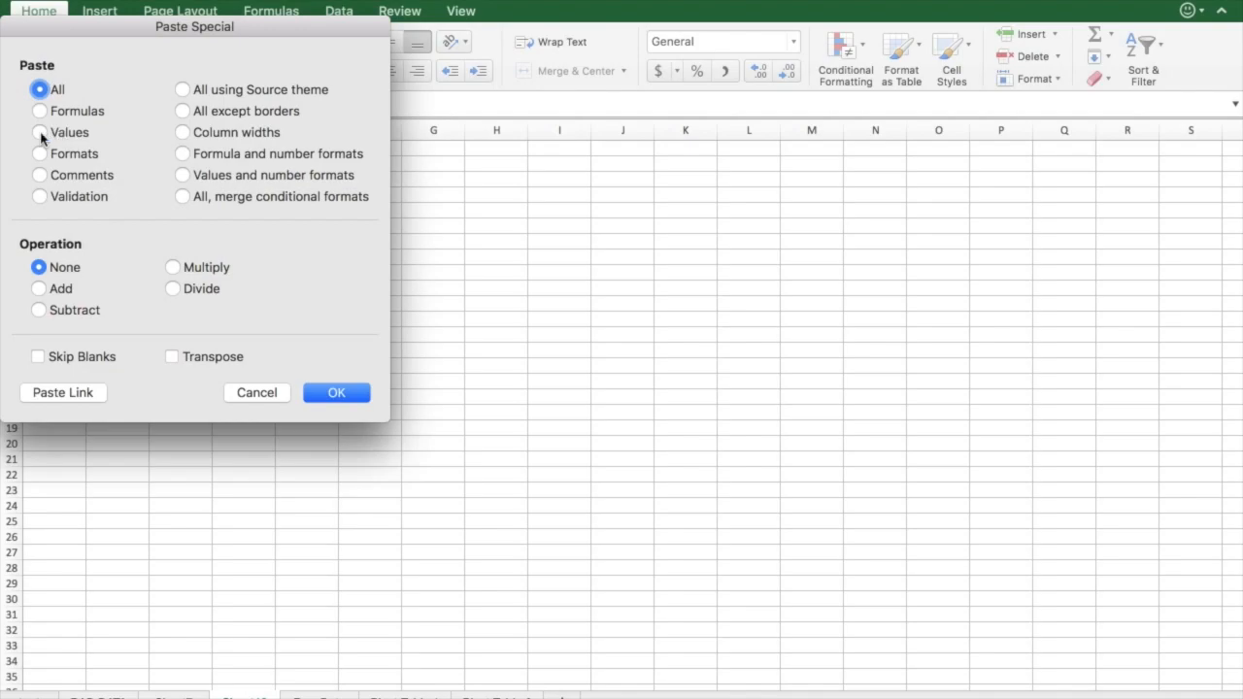
{"action": "left_click", "coordinate": [40, 133]}
{"action": "left_click", "coordinate": [328, 393]}
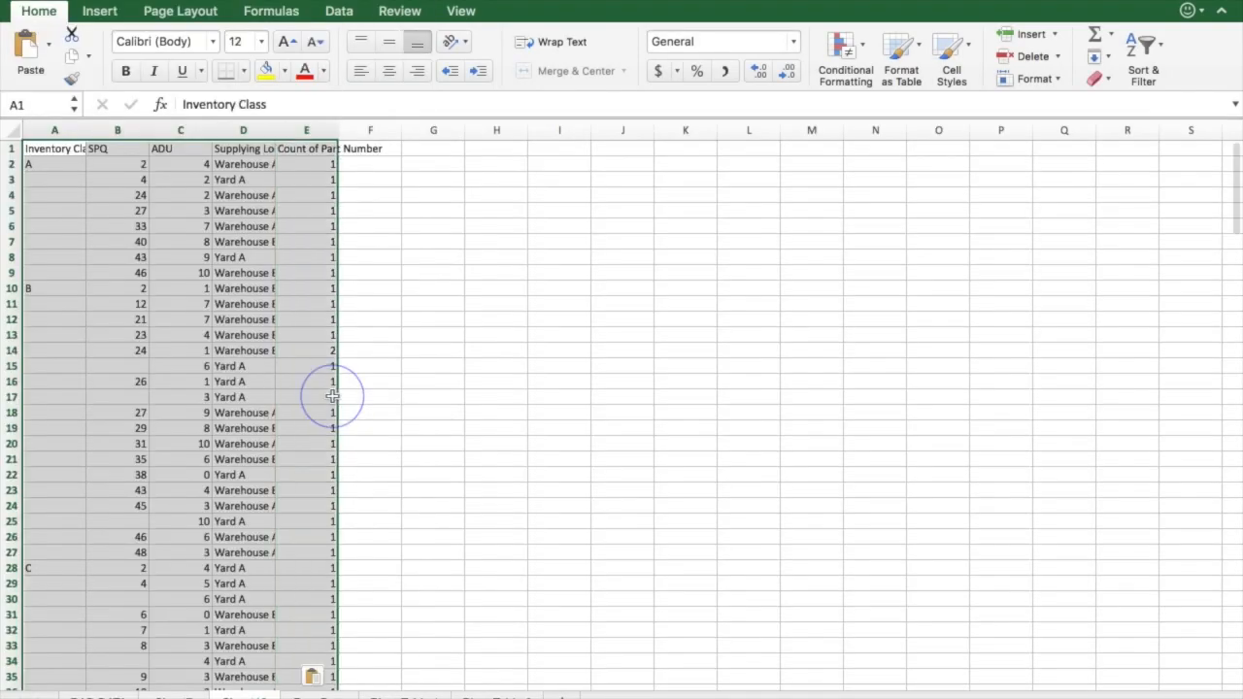
Step: Widen column D of the pasted data to fit the Supplying Location entries
{"action": "left_click", "coordinate": [445, 299]}
{"action": "scroll", "coordinate": [314, 188], "scroll_direction": "down", "scroll_amount": 1}
{"action": "scroll", "coordinate": [278, 162], "scroll_direction": "up", "scroll_amount": 1}
{"action": "left_click_drag", "start_coordinate": [278, 130], "coordinate": [319, 132]}
Step: Fill the Inventory Class labels down the blank cells in column A: A through row 9 and B from row 10 through row 27
{"action": "scroll", "coordinate": [101, 187], "scroll_direction": "down", "scroll_amount": 1}
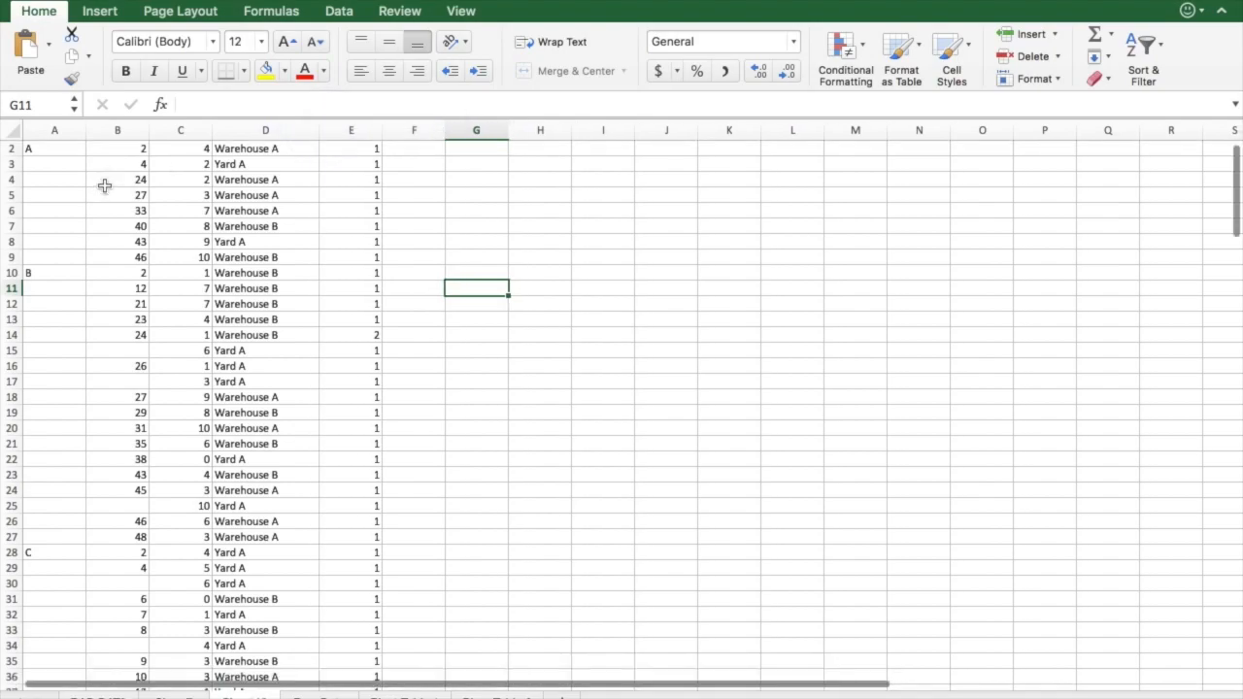
{"action": "scroll", "coordinate": [105, 186], "scroll_direction": "up", "scroll_amount": 1}
{"action": "left_click", "coordinate": [55, 164]}
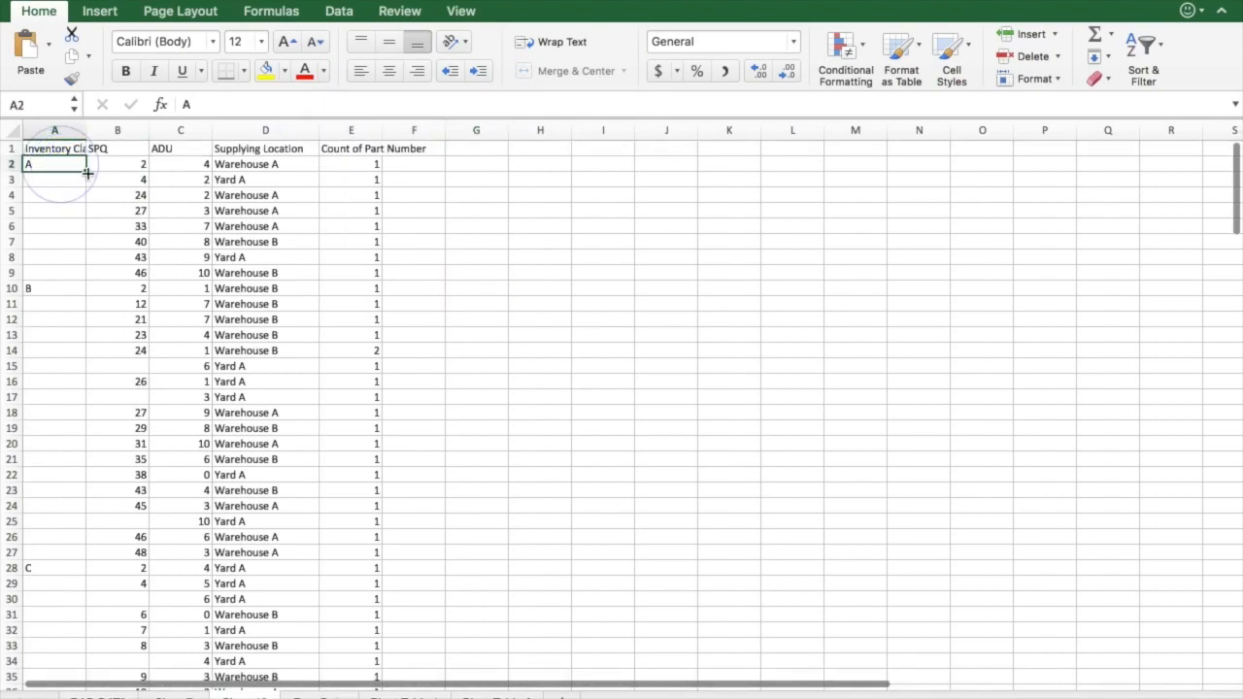
{"action": "left_click_drag", "start_coordinate": [86, 172], "coordinate": [81, 264]}
{"action": "left_click", "coordinate": [47, 290]}
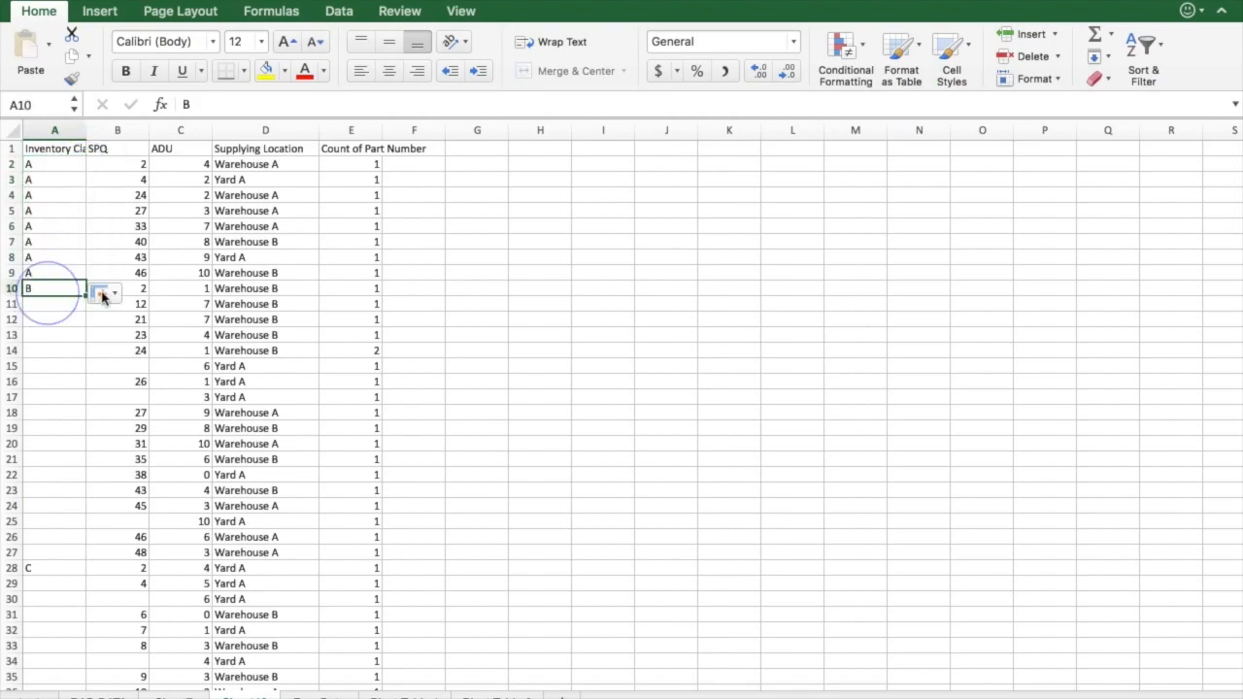
{"action": "left_click", "coordinate": [59, 294]}
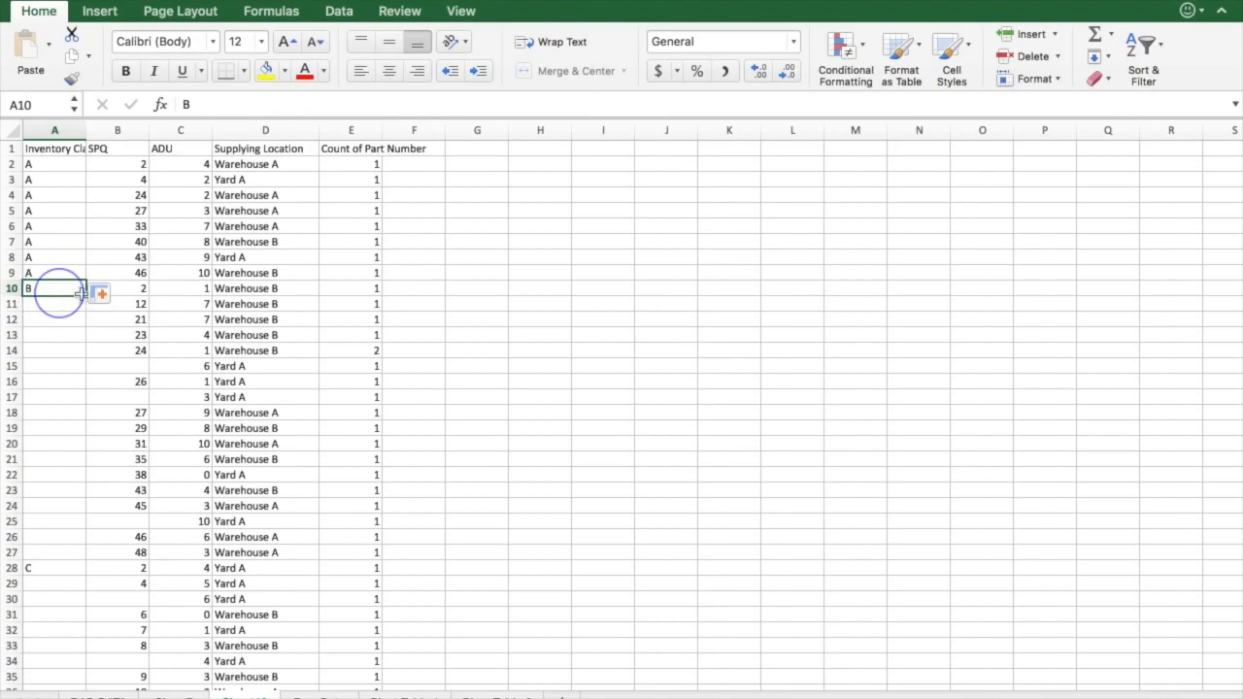
{"action": "left_click_drag", "start_coordinate": [85, 295], "coordinate": [69, 559]}
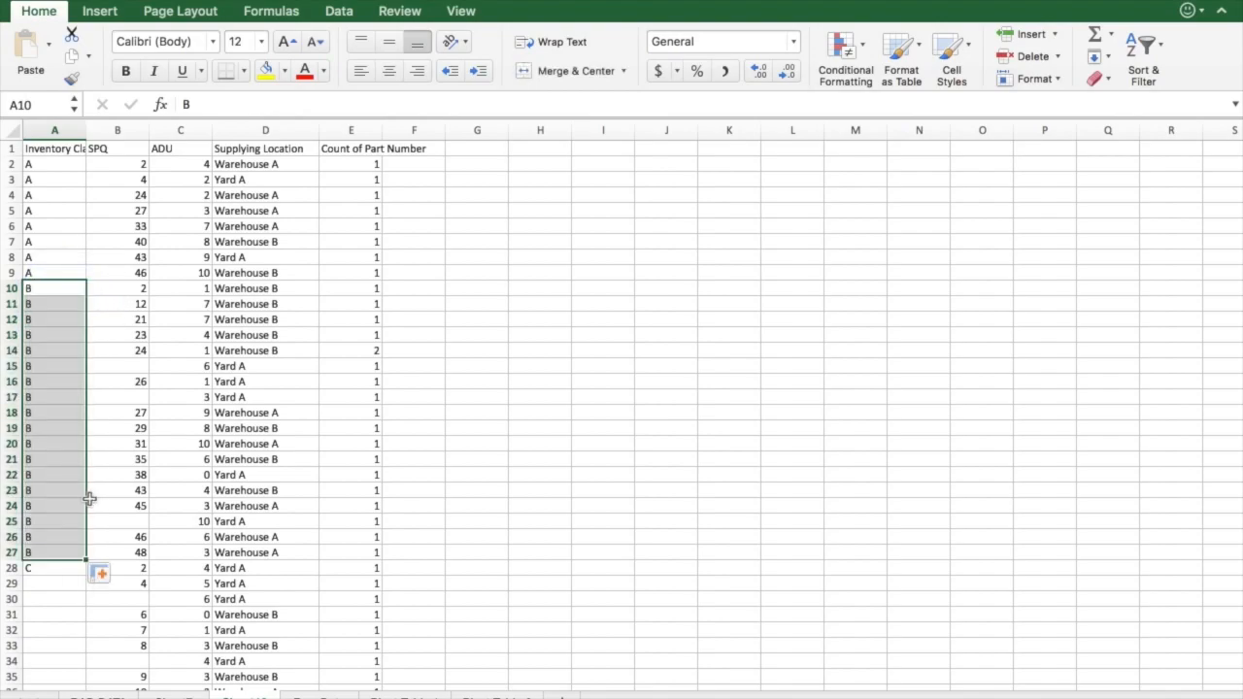